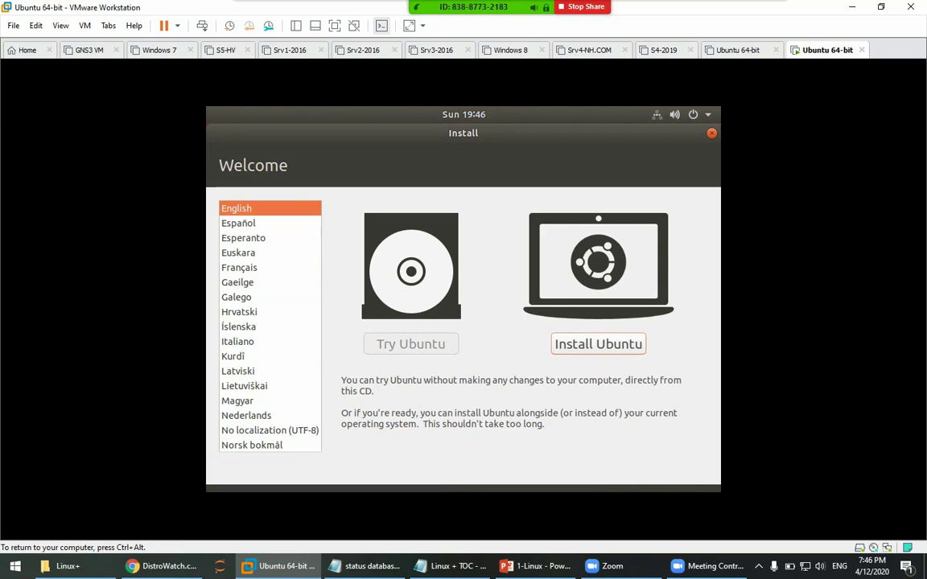
Step: Start installing Ubuntu and continue with the default keyboard layout and Normal installation
{"action": "left_click", "coordinate": [597, 343]}
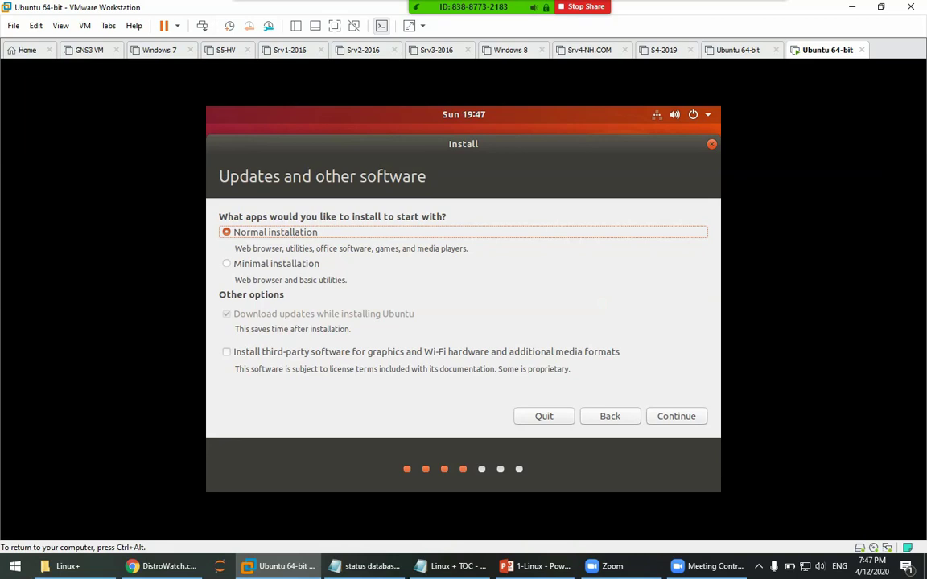
{"action": "key", "text": "Return"}
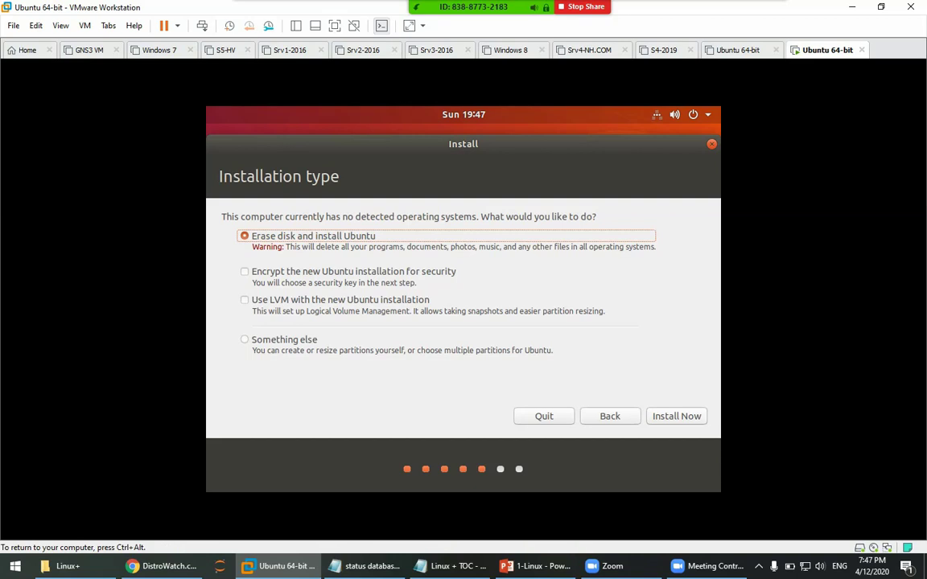
Step: Choose 'Something else' to partition the disk manually and continue to the partition editor
{"action": "left_click", "coordinate": [245, 340]}
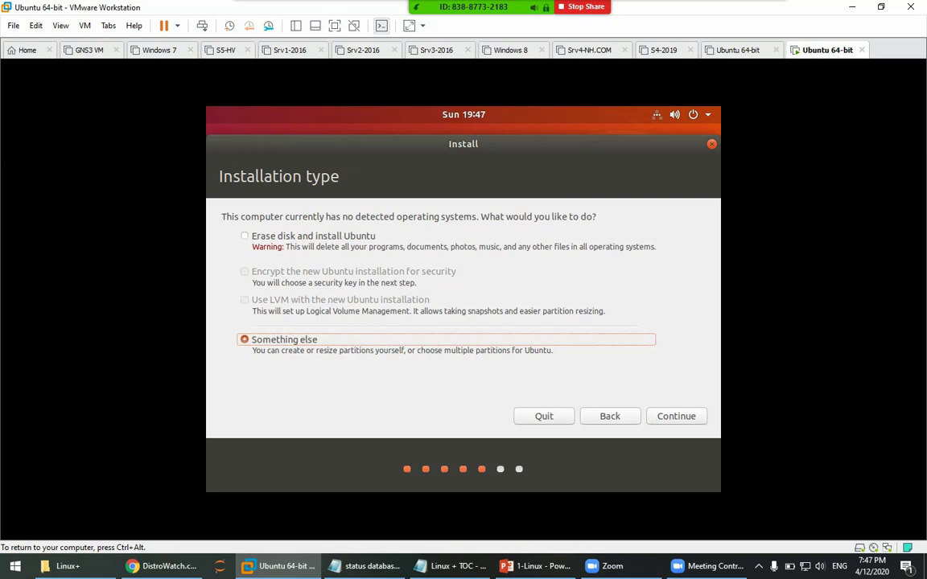
{"action": "key", "text": "Return"}
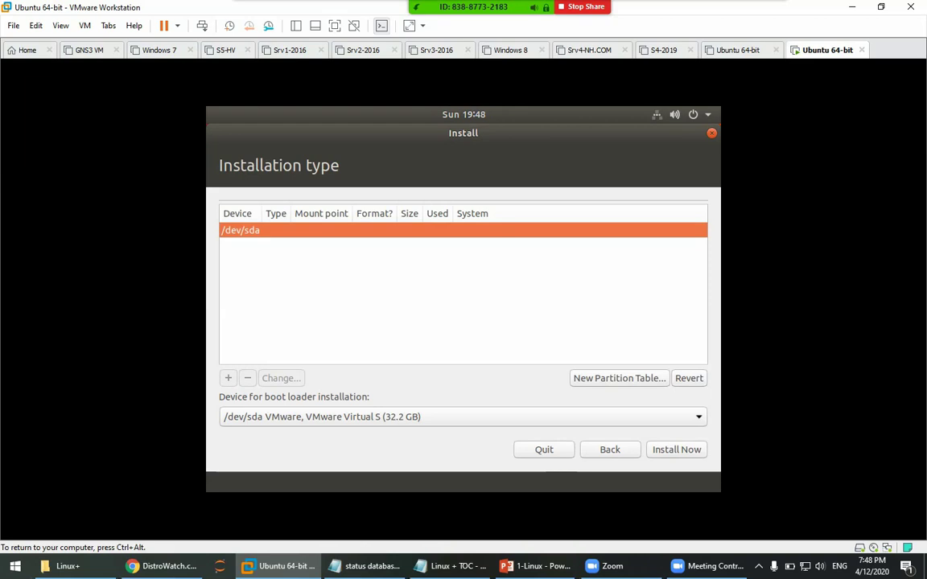
Step: Keep /dev/sda as the boot loader device and create a new empty partition table on it
{"action": "left_click", "coordinate": [462, 416]}
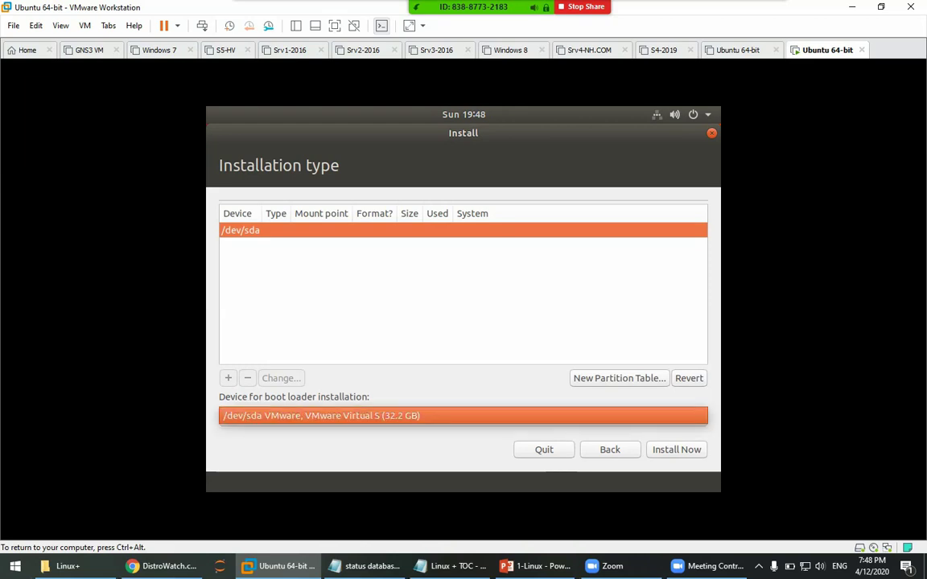
{"action": "left_click", "coordinate": [462, 415]}
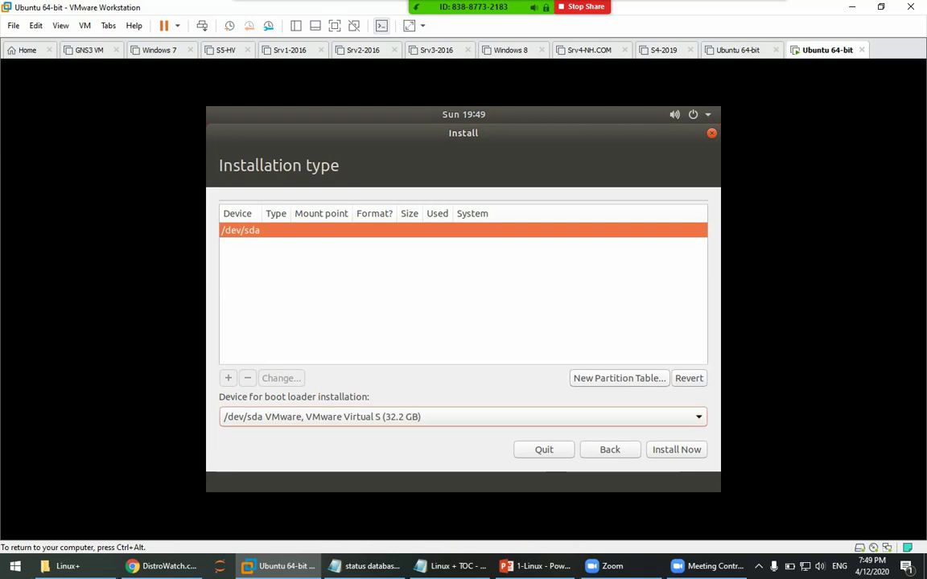
{"action": "left_click", "coordinate": [619, 378]}
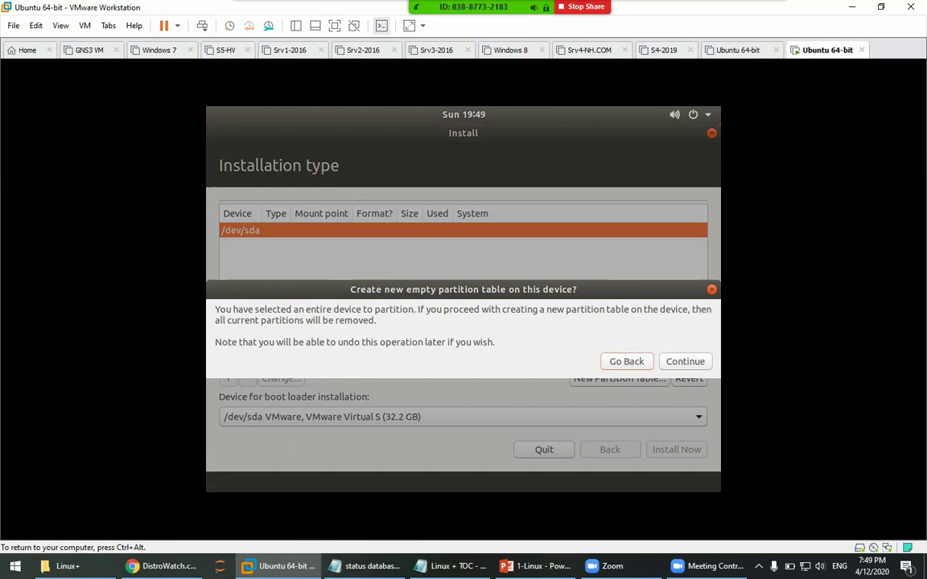
{"action": "left_click", "coordinate": [685, 361]}
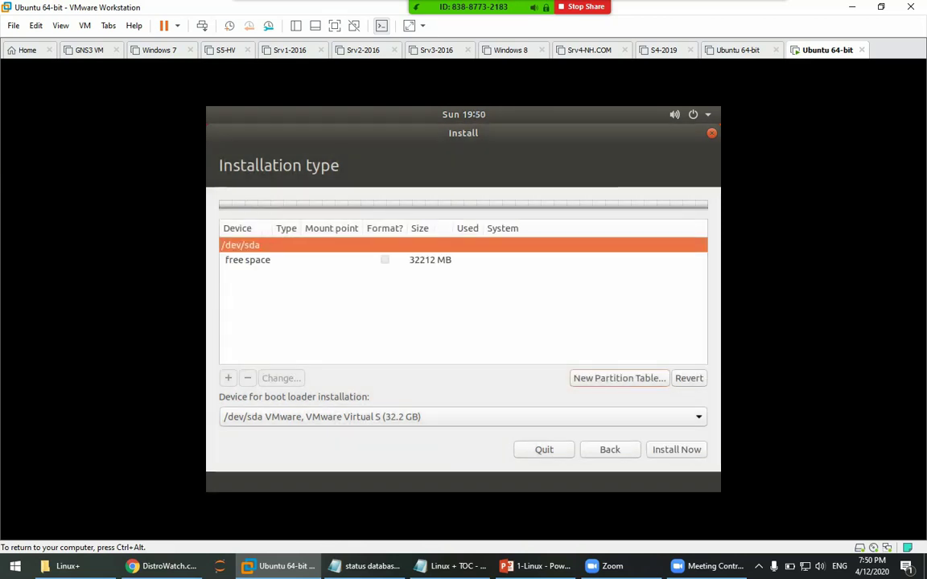
Step: Select the 32212 MB free space on /dev/sda and start adding a partition there
{"action": "left_click", "coordinate": [248, 260]}
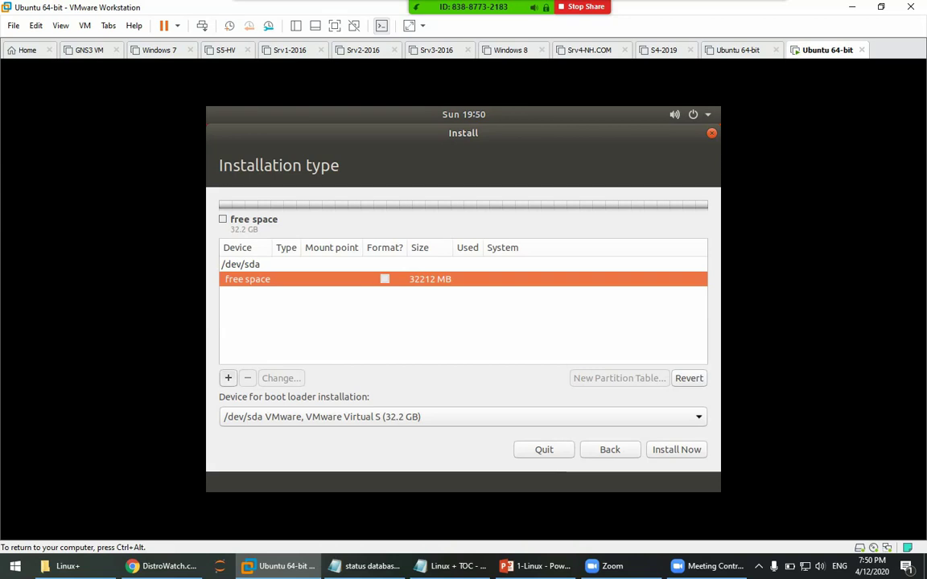
{"action": "left_click", "coordinate": [228, 377]}
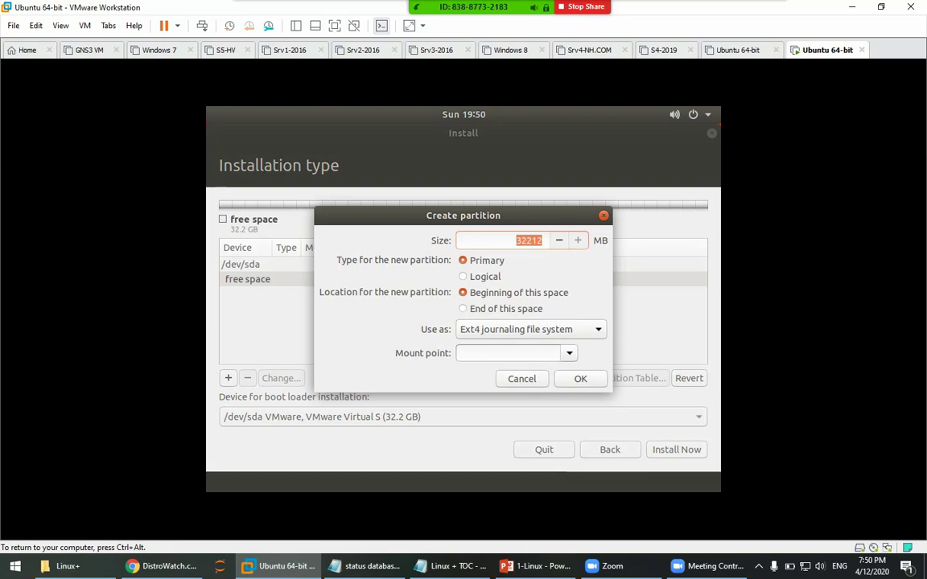
Step: Create a 25000 MB Ext4 journaling partition mounted at /, then start a partition in the remaining 7212 MB
{"action": "type", "text": "25000"}
{"action": "left_click", "coordinate": [530, 329]}
{"action": "key", "text": "Down"}
{"action": "key", "text": "Down"}
{"action": "key", "text": "Down"}
{"action": "key", "text": "Down"}
{"action": "key", "text": "Down"}
{"action": "key", "text": "Down"}
{"action": "key", "text": "Down"}
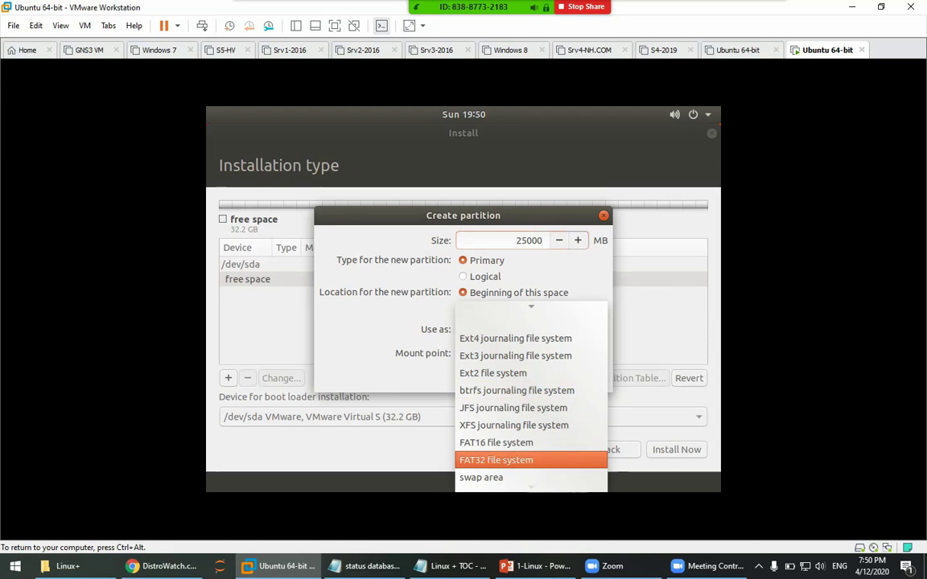
{"action": "key", "text": "Up"}
{"action": "key", "text": "Up"}
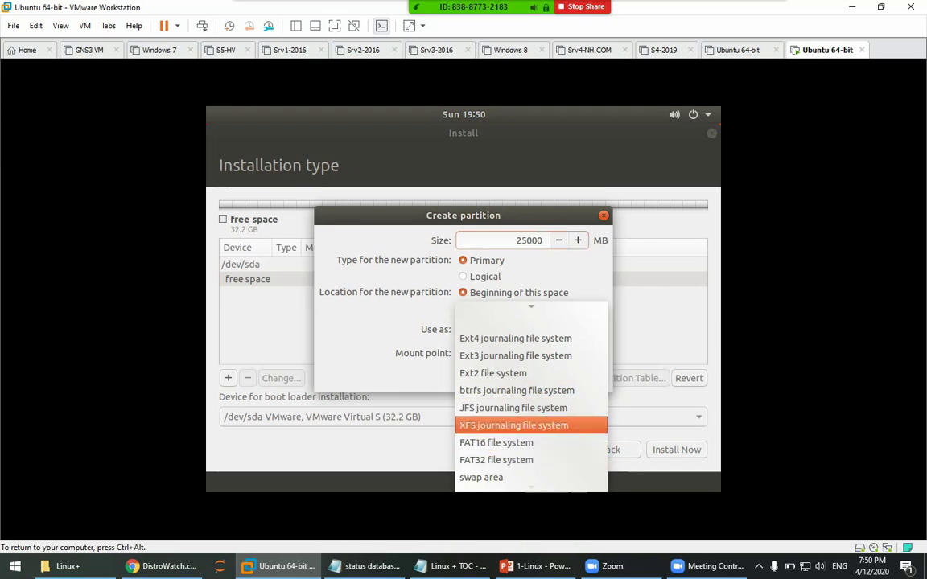
{"action": "key", "text": "Down"}
{"action": "key", "text": "Down"}
{"action": "key", "text": "Down"}
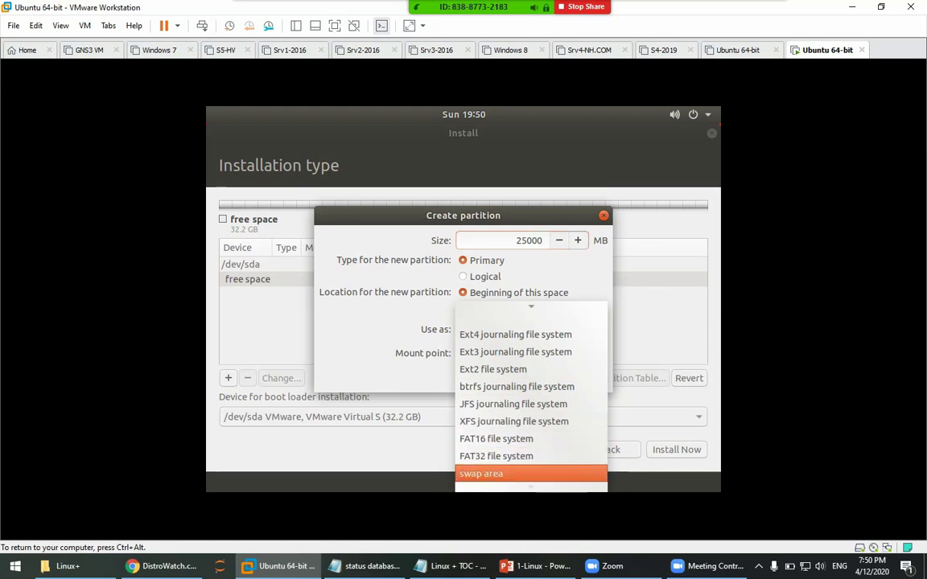
{"action": "key", "text": "Up"}
{"action": "key", "text": "Up"}
{"action": "key", "text": "Up"}
{"action": "key", "text": "Up"}
{"action": "key", "text": "Up"}
{"action": "key", "text": "Up"}
{"action": "key", "text": "Up"}
{"action": "key", "text": "Up"}
{"action": "key", "text": "Return"}
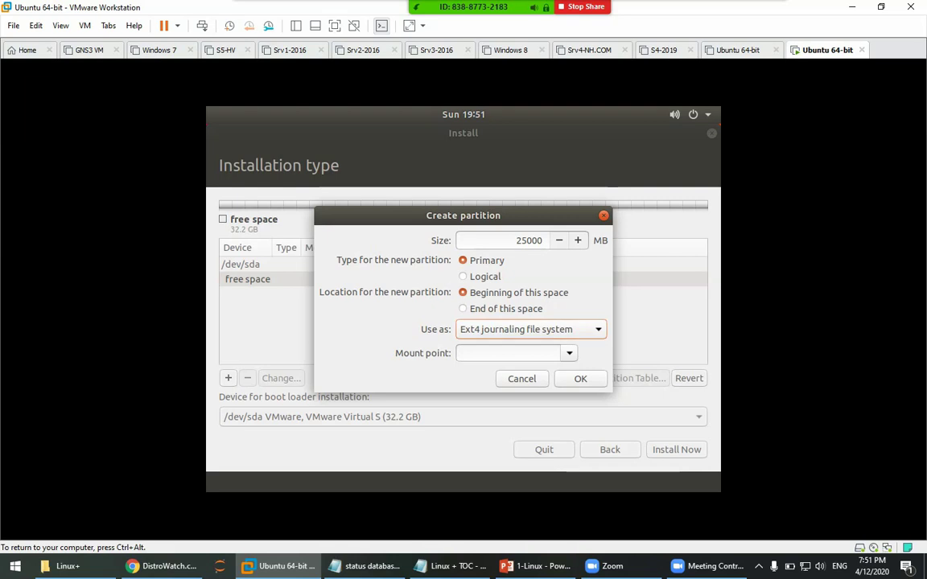
{"action": "left_click", "coordinate": [569, 352]}
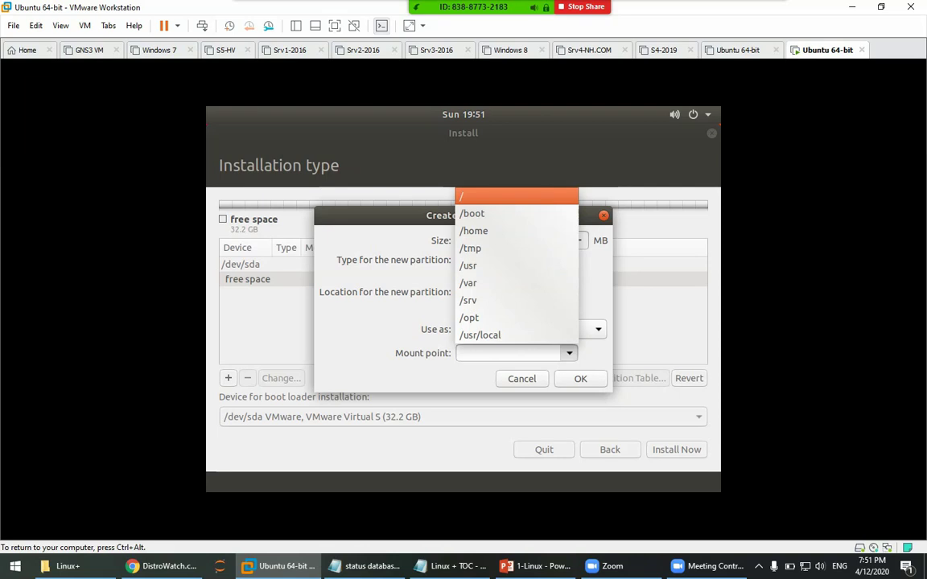
{"action": "key", "text": "Return"}
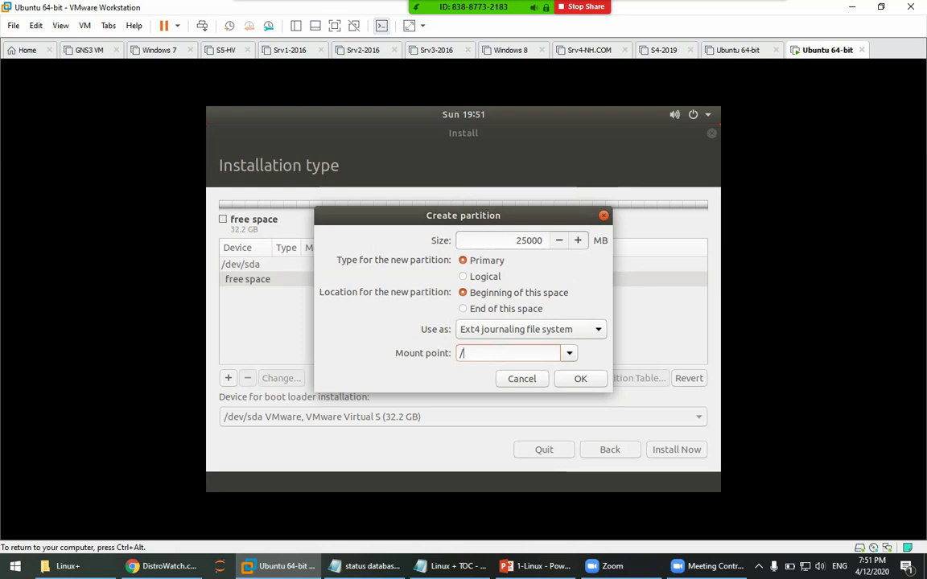
{"action": "left_click", "coordinate": [580, 378]}
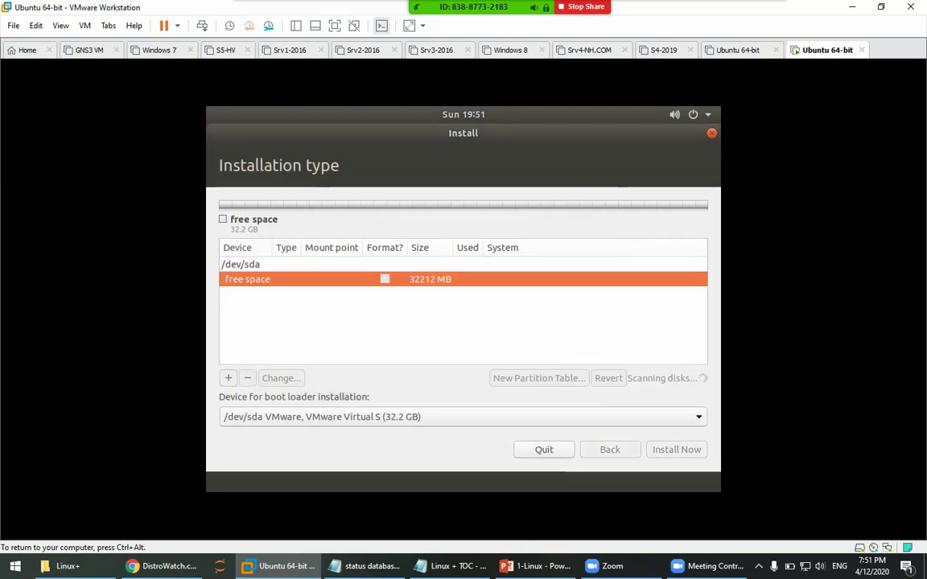
{"action": "left_click", "coordinate": [247, 293]}
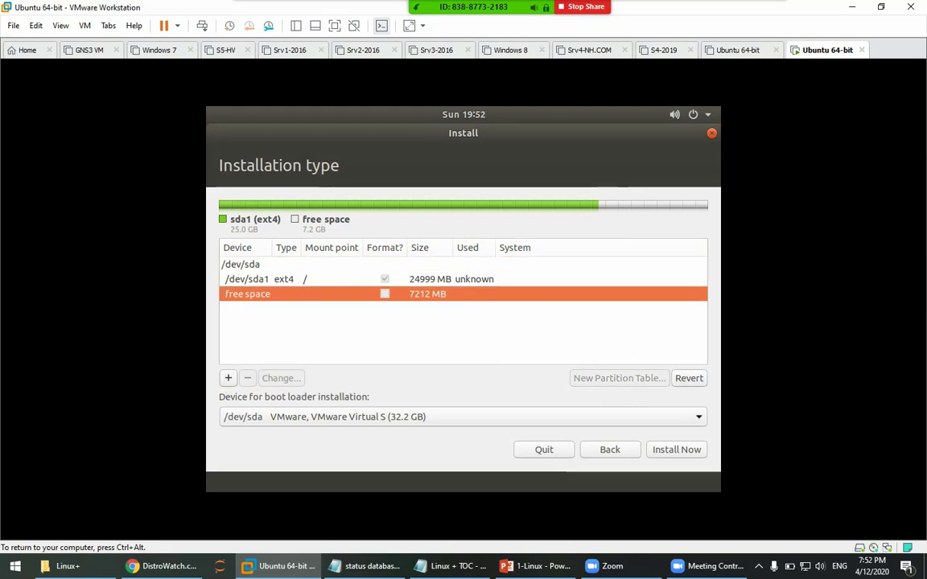
{"action": "left_click", "coordinate": [228, 378]}
Step: Use the remaining 7212 MB free space as a swap area partition
{"action": "left_click", "coordinate": [530, 329]}
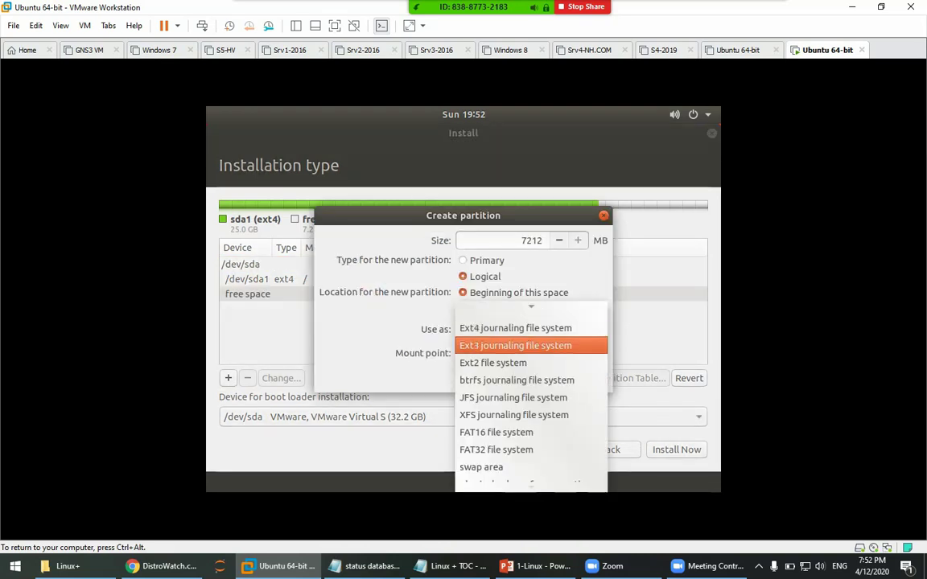
{"action": "left_click", "coordinate": [481, 466]}
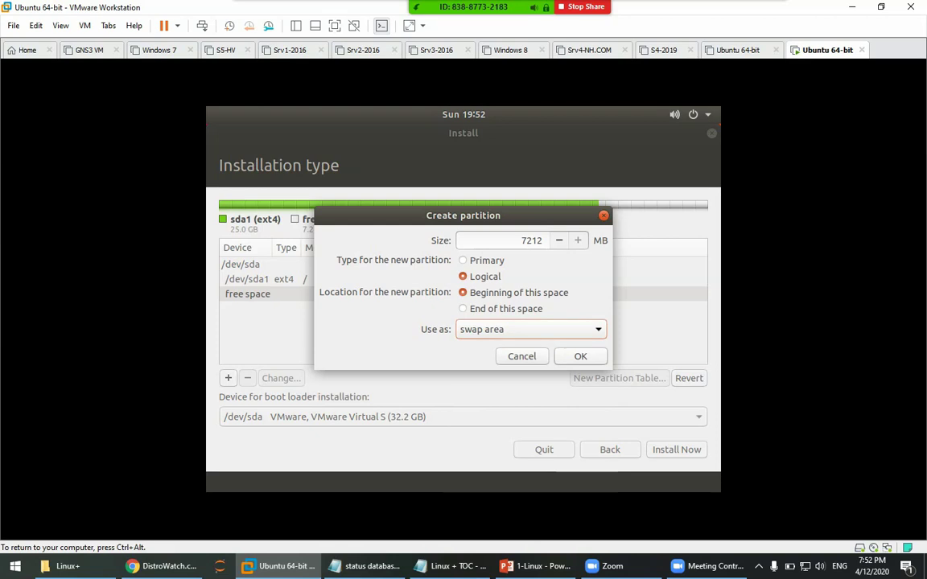
{"action": "key", "text": "Return"}
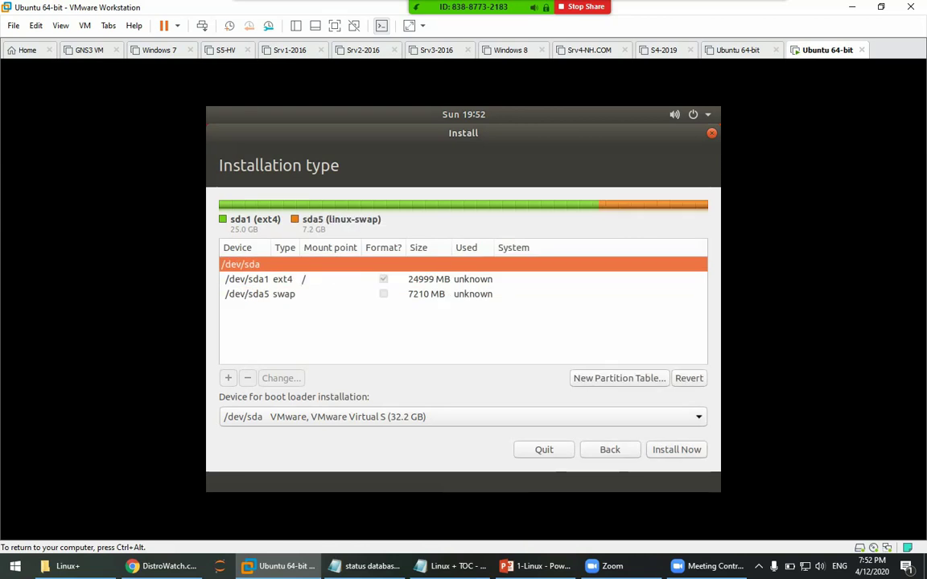
Step: Install Now with the ext4 root and swap layout, approve writing changes, and keep New York
{"action": "left_click", "coordinate": [257, 278]}
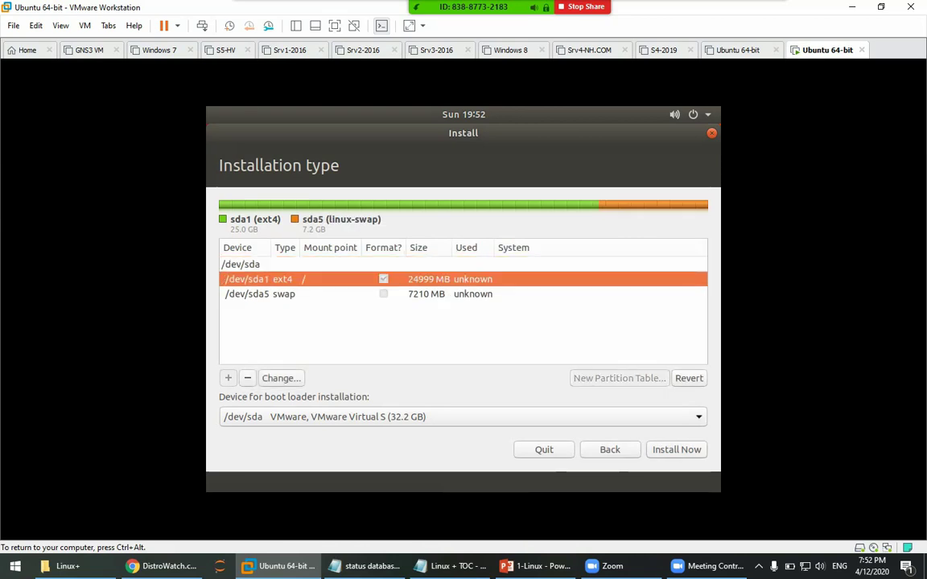
{"action": "key", "text": "Return"}
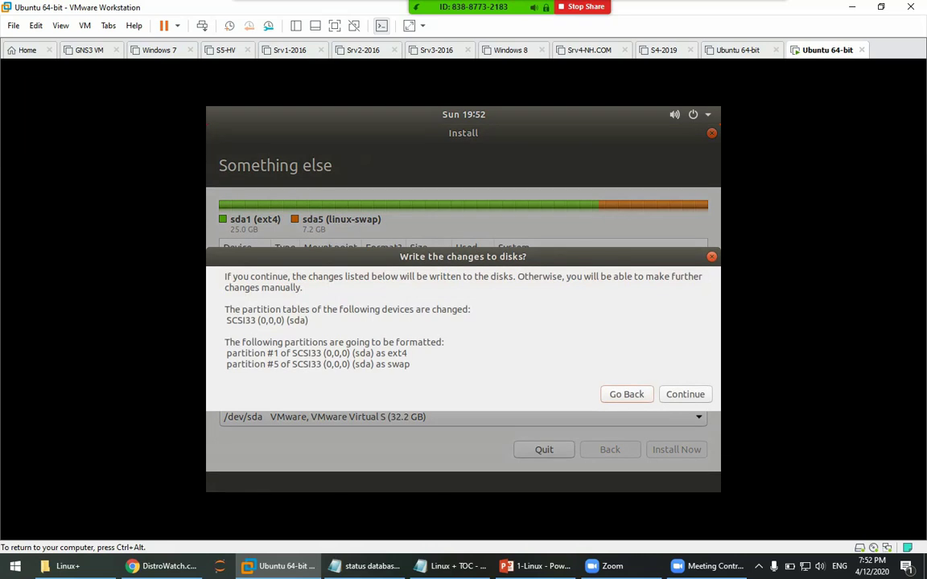
{"action": "key", "text": "Escape"}
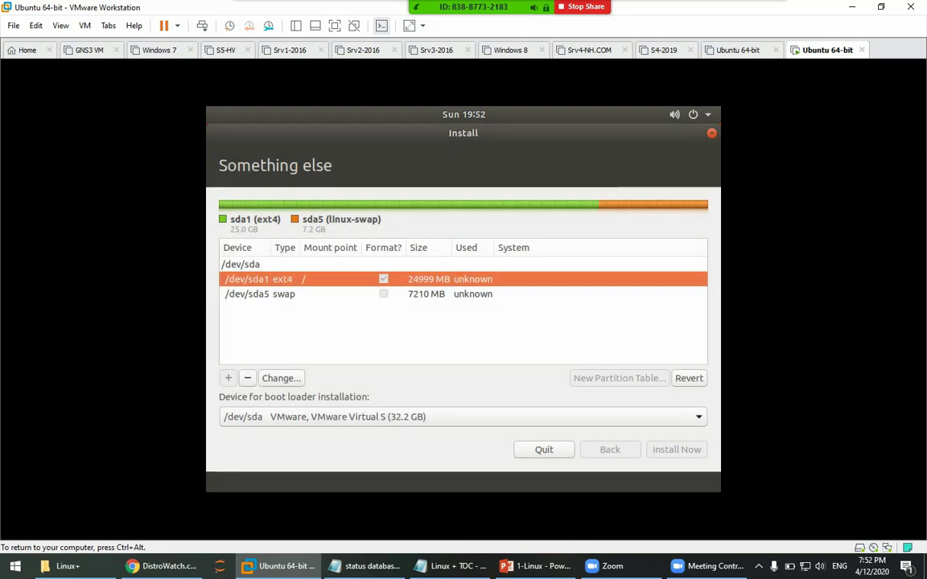
{"action": "key", "text": "Return"}
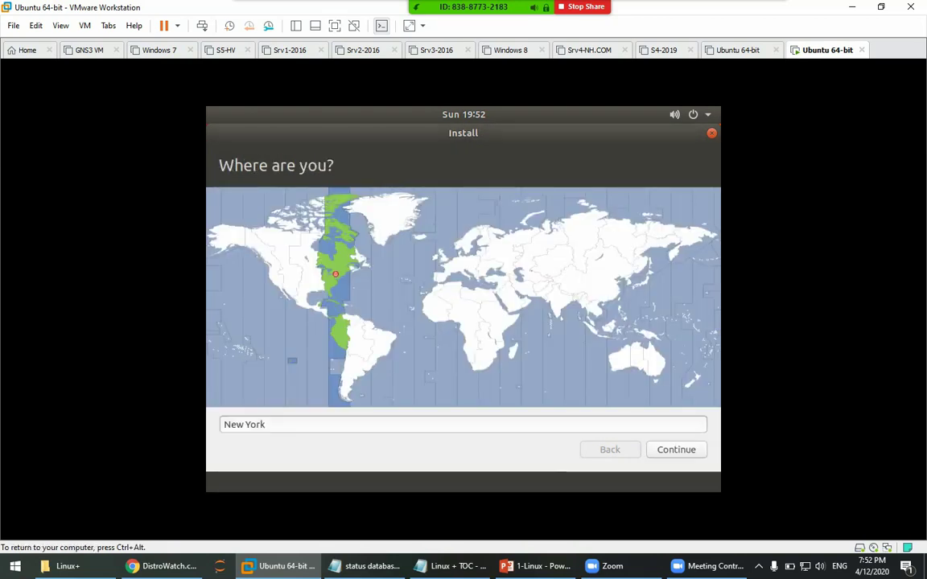
{"action": "left_click", "coordinate": [676, 449]}
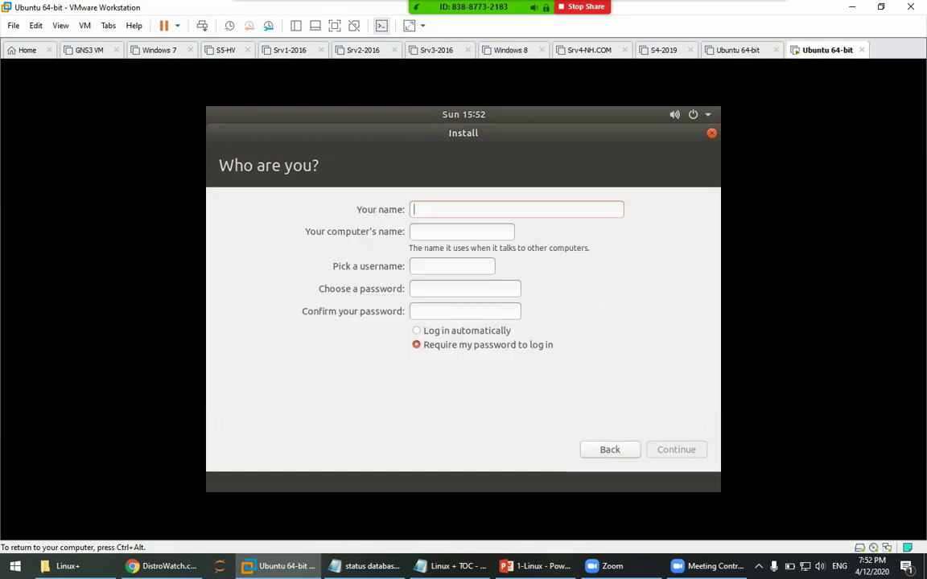
Step: Enter the user's name, computer name Desk1, and the account password twice, then continue
{"action": "type", "text": "mah"}
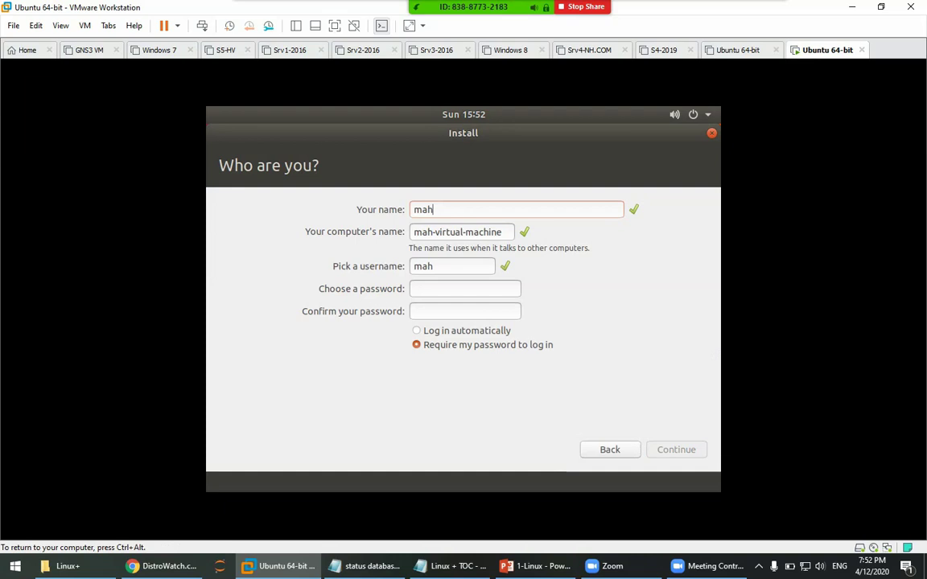
{"action": "type", "text": "moud"}
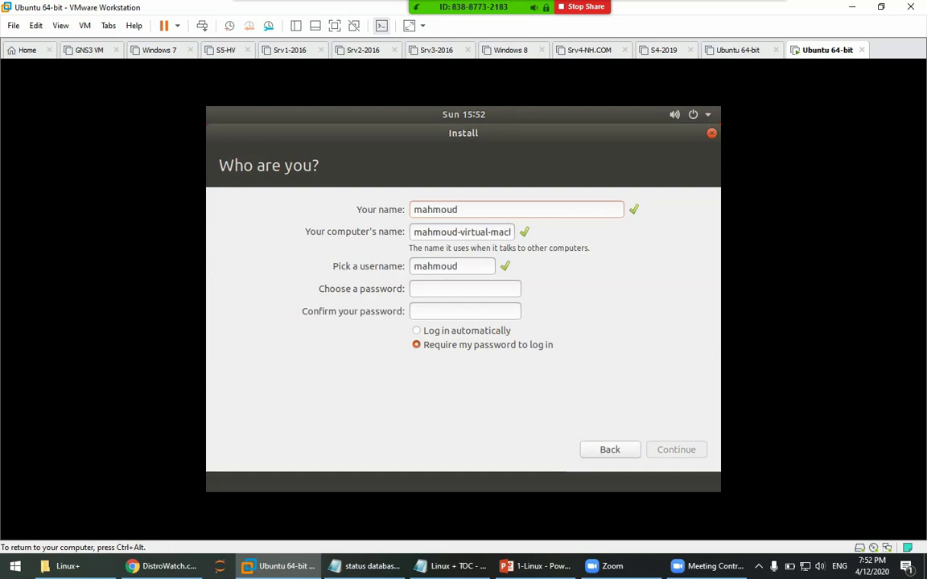
{"action": "key", "text": "Tab"}
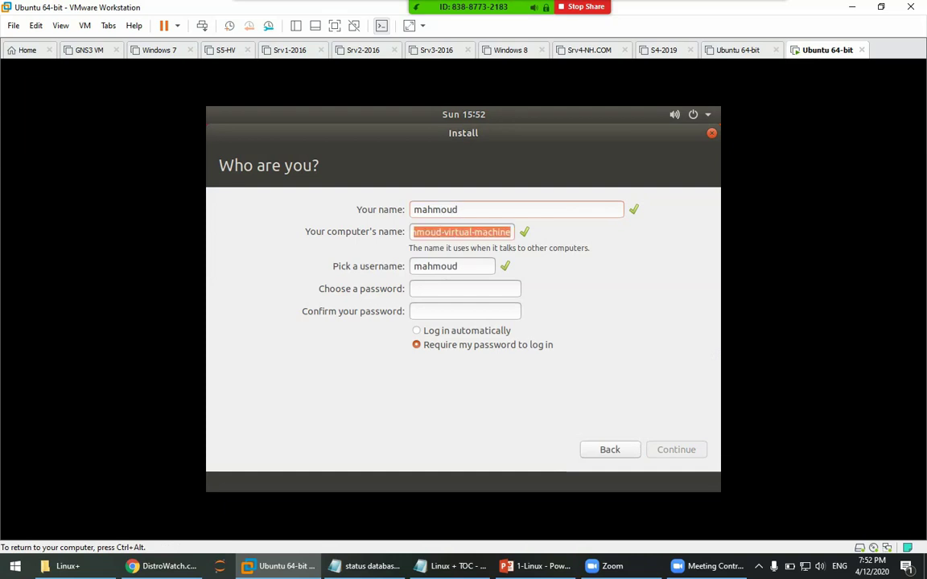
{"action": "type", "text": "Desk1"}
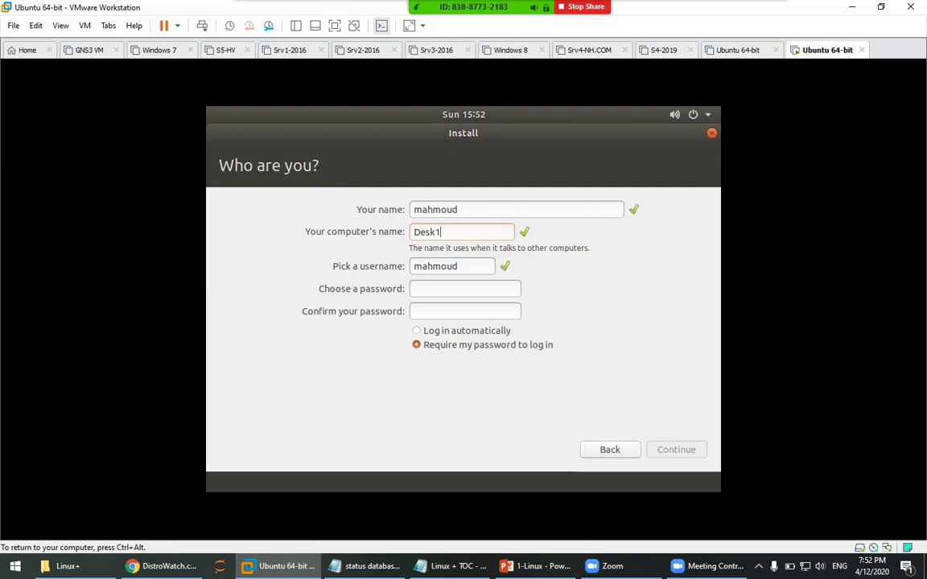
{"action": "left_click", "coordinate": [457, 266]}
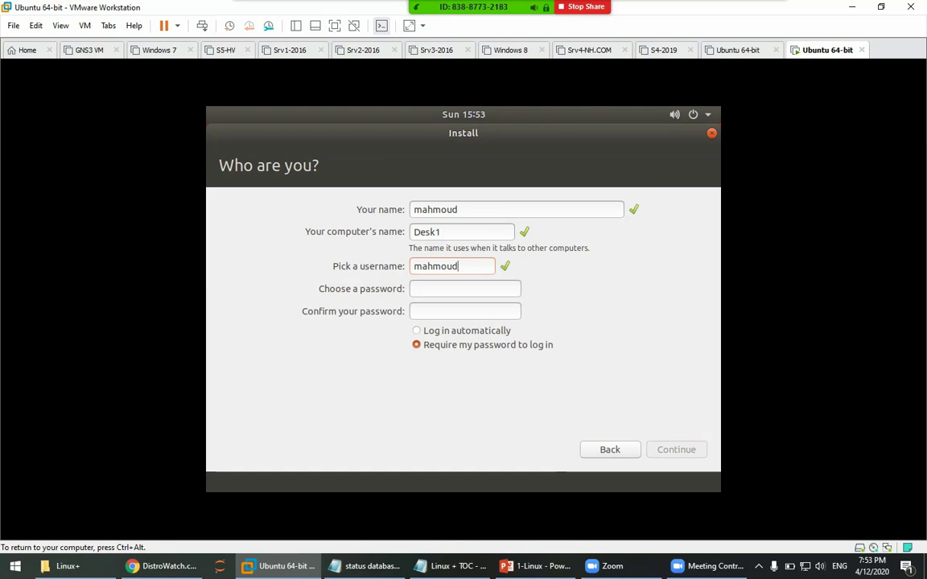
{"action": "left_click", "coordinate": [465, 289]}
{"action": "key", "text": "Tab"}
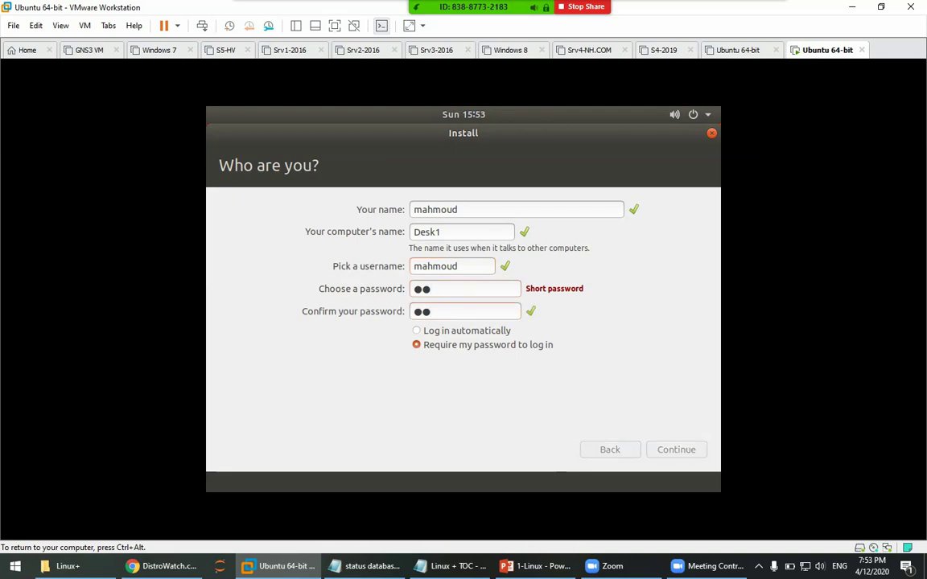
{"action": "key", "text": "Return"}
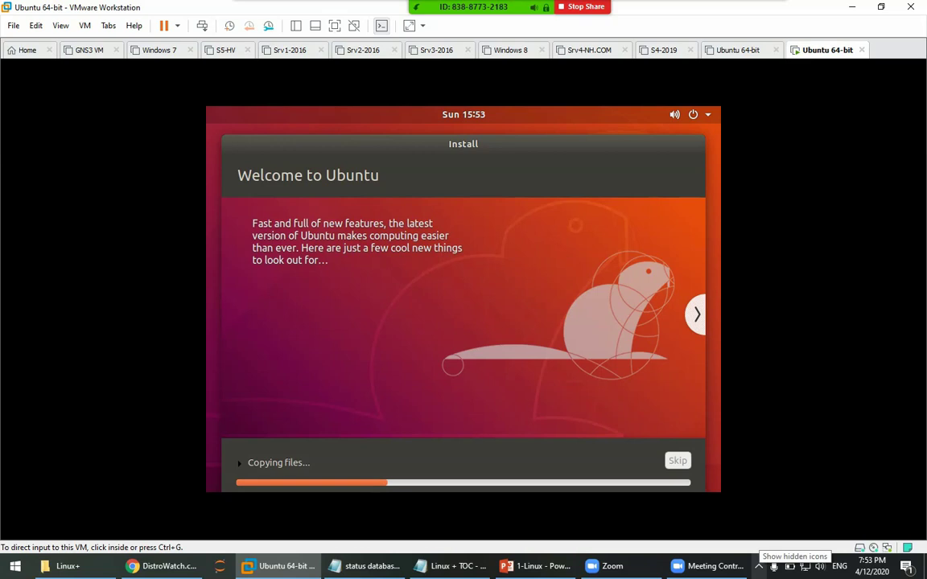
Step: Choose Restart Now in the Installation Complete dialog to boot the new Ubuntu system
{"action": "left_click", "coordinate": [758, 567]}
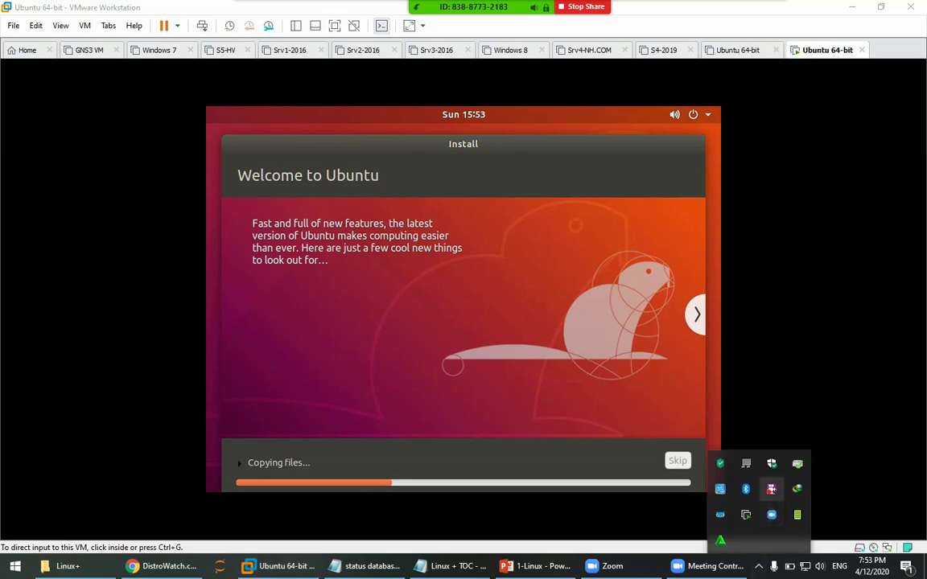
{"action": "left_click", "coordinate": [771, 489]}
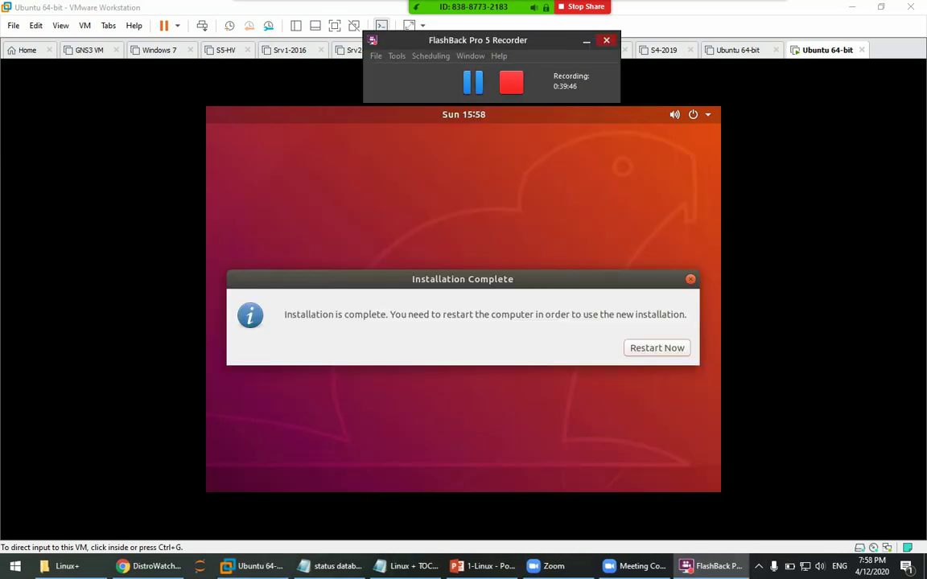
{"action": "left_click", "coordinate": [586, 40]}
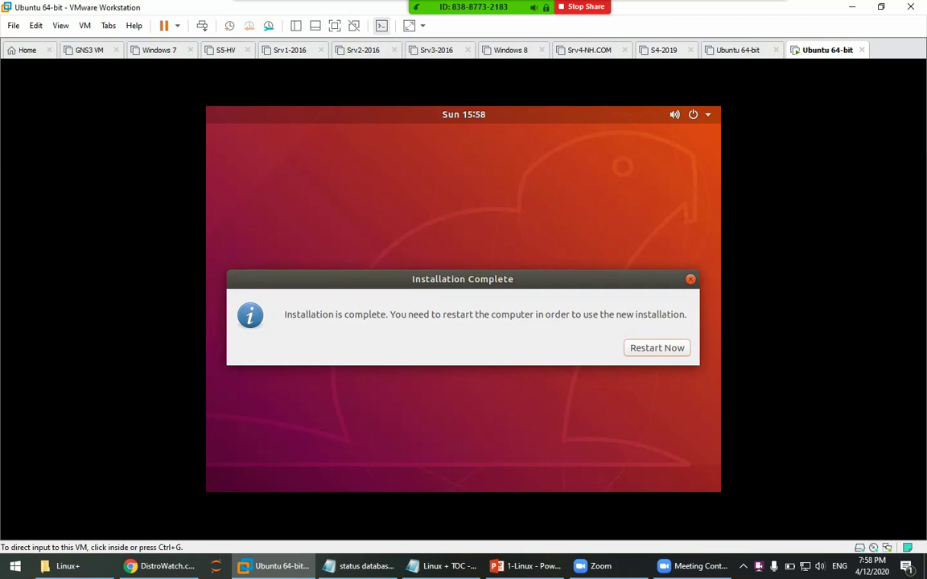
{"action": "key", "text": "Return"}
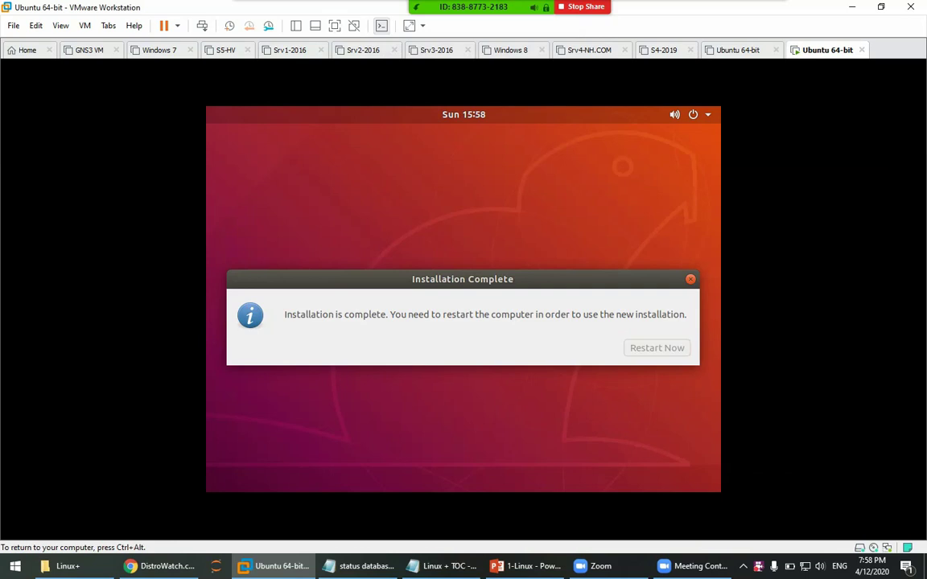
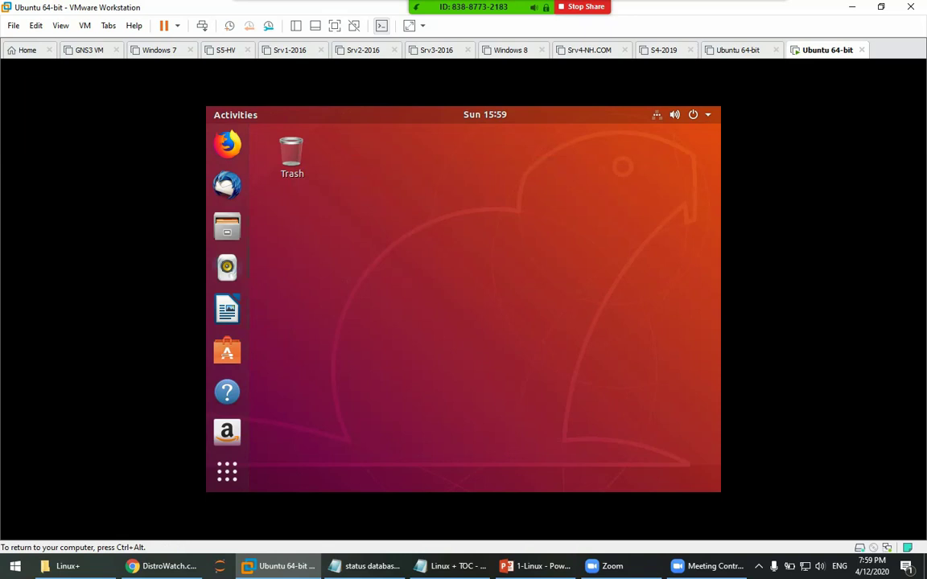
Step: Release keyboard and mouse input from the running Ubuntu VM back to the host with Ctrl+Alt
{"action": "key", "text": "ctrl+alt"}
Step: Start Install VMware Tools from the VM menu and open the mounted VMware Tools disc
{"action": "left_click", "coordinate": [85, 25]}
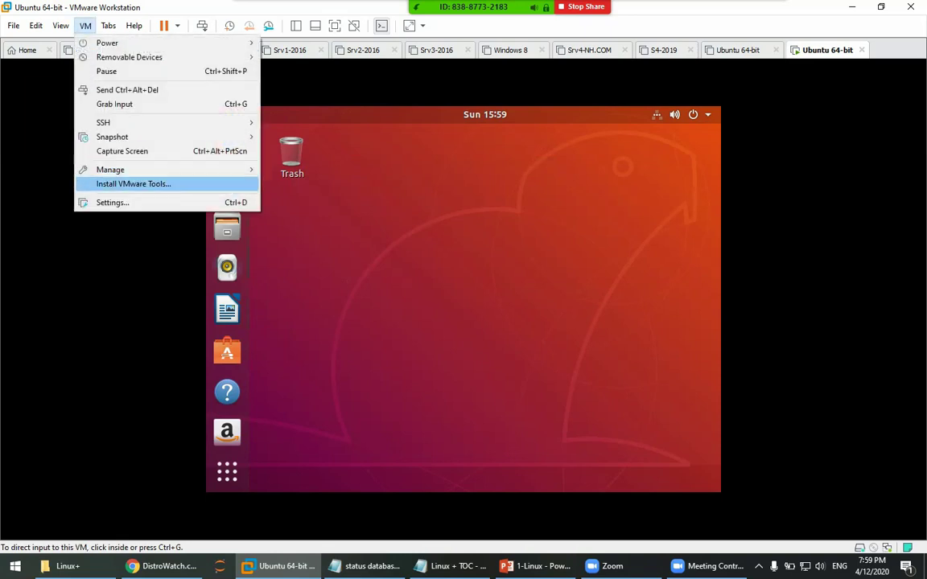
{"action": "left_click", "coordinate": [134, 184]}
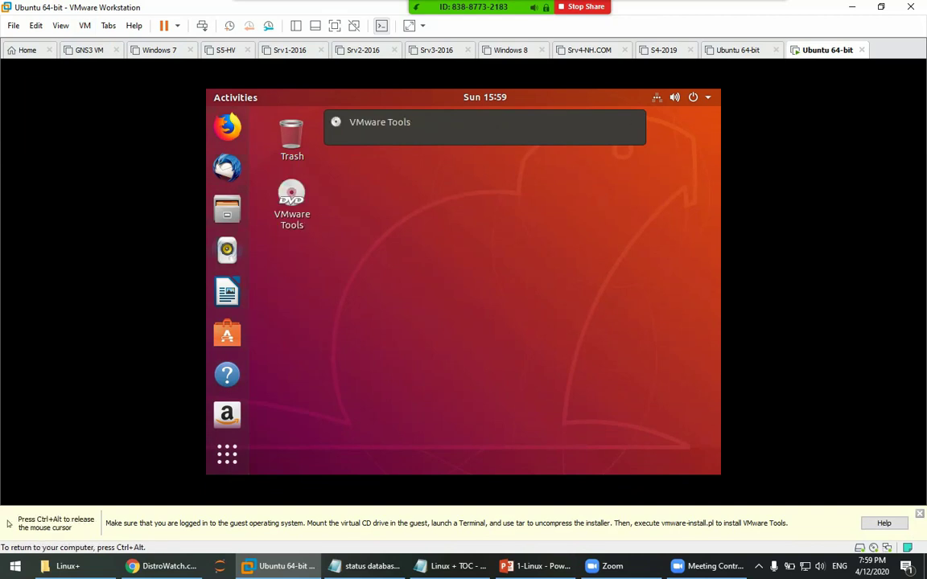
{"action": "left_click", "coordinate": [291, 201]}
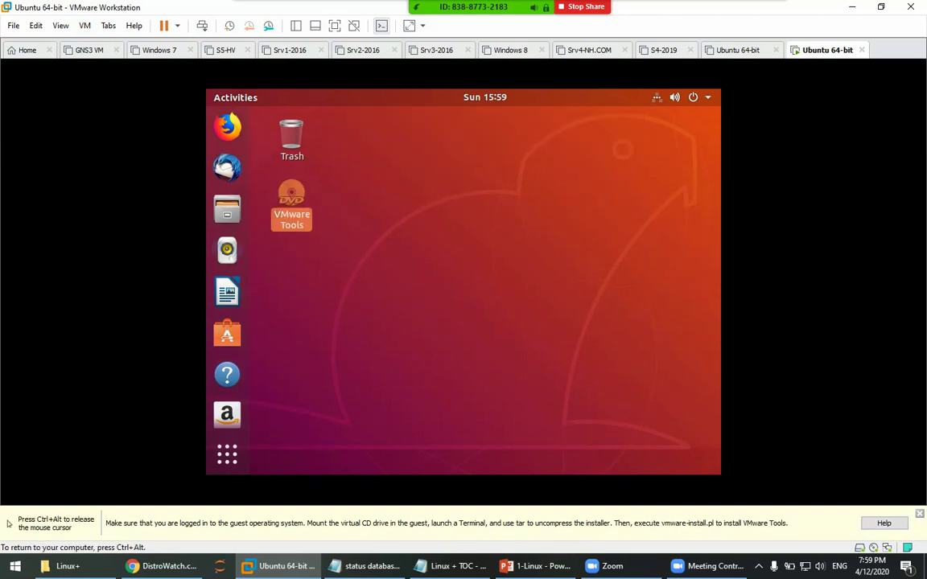
{"action": "double_click", "coordinate": [292, 201]}
Step: Copy VMwareTools-10.3.10-13959562.tar.gz from the disc into the Documents folder
{"action": "left_click", "coordinate": [527, 173]}
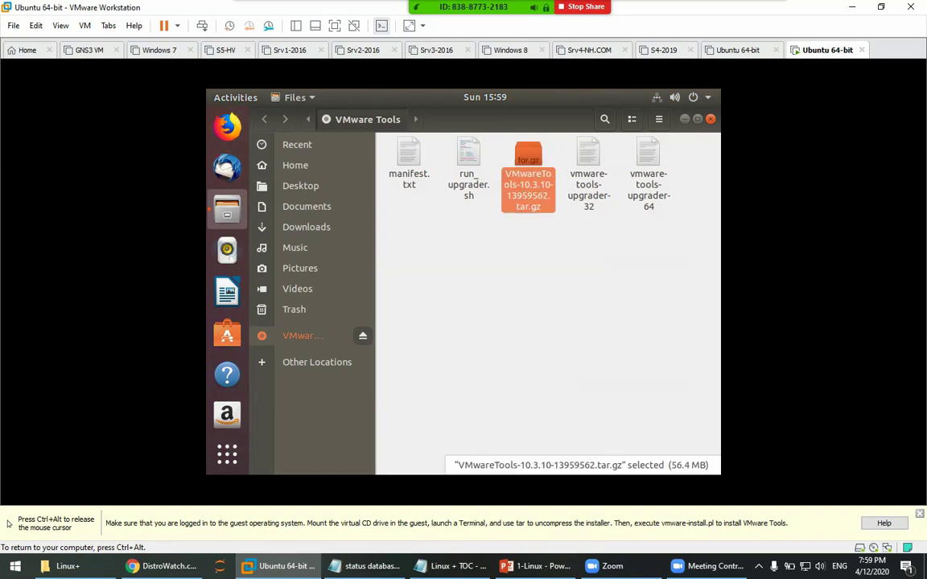
{"action": "right_click", "coordinate": [531, 179]}
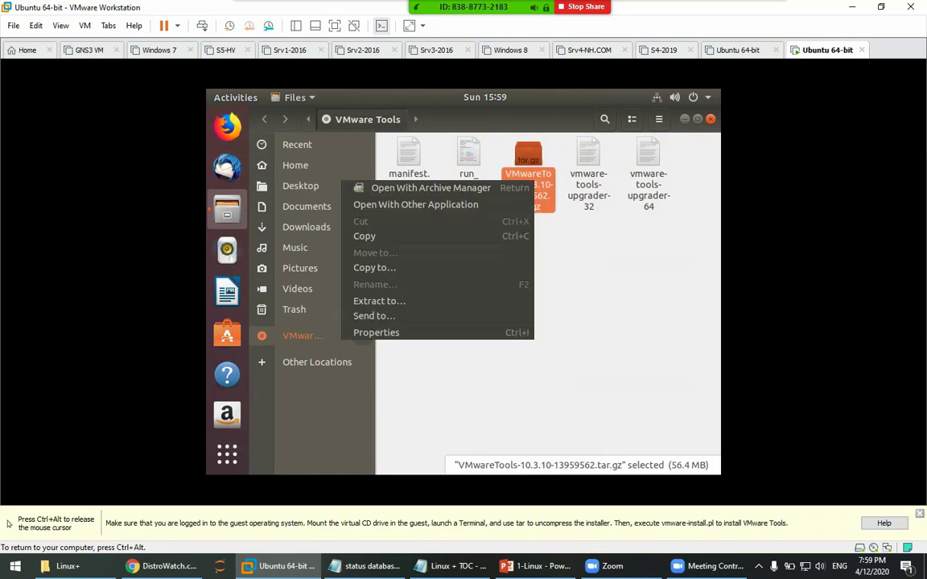
{"action": "left_click", "coordinate": [364, 236]}
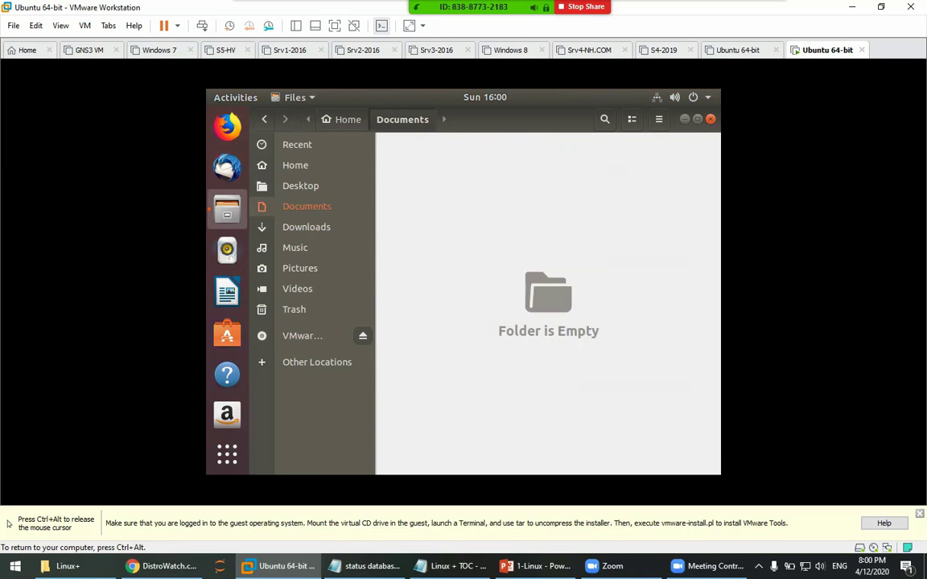
{"action": "right_click", "coordinate": [485, 194]}
{"action": "left_click", "coordinate": [508, 217]}
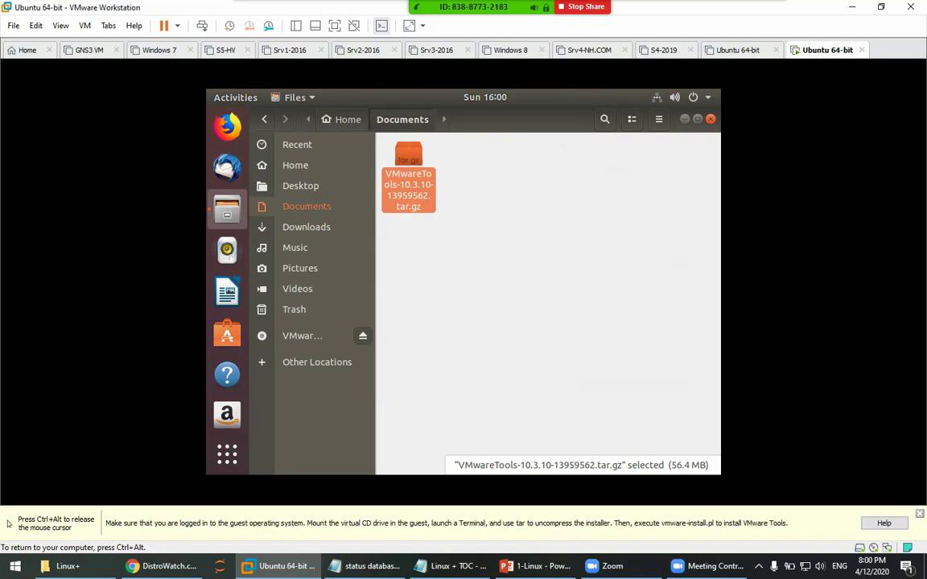
Step: Extract the archive in Documents and open the VMwareTools-10.3.10-13959562 folder
{"action": "right_click", "coordinate": [410, 177]}
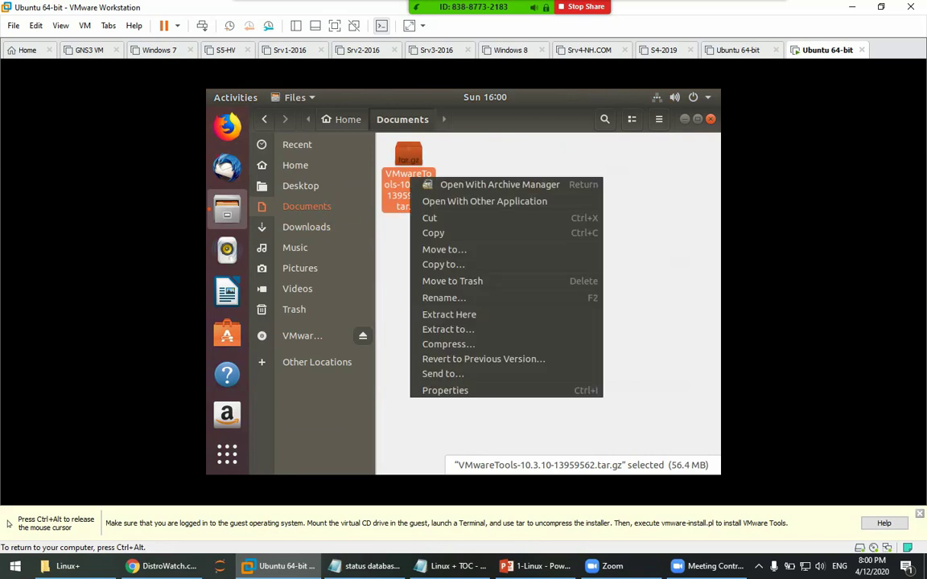
{"action": "key", "text": "Down"}
{"action": "key", "text": "Down"}
{"action": "key", "text": "Down"}
{"action": "key", "text": "Down"}
{"action": "key", "text": "Down"}
{"action": "key", "text": "Down"}
{"action": "key", "text": "Down"}
{"action": "key", "text": "Down"}
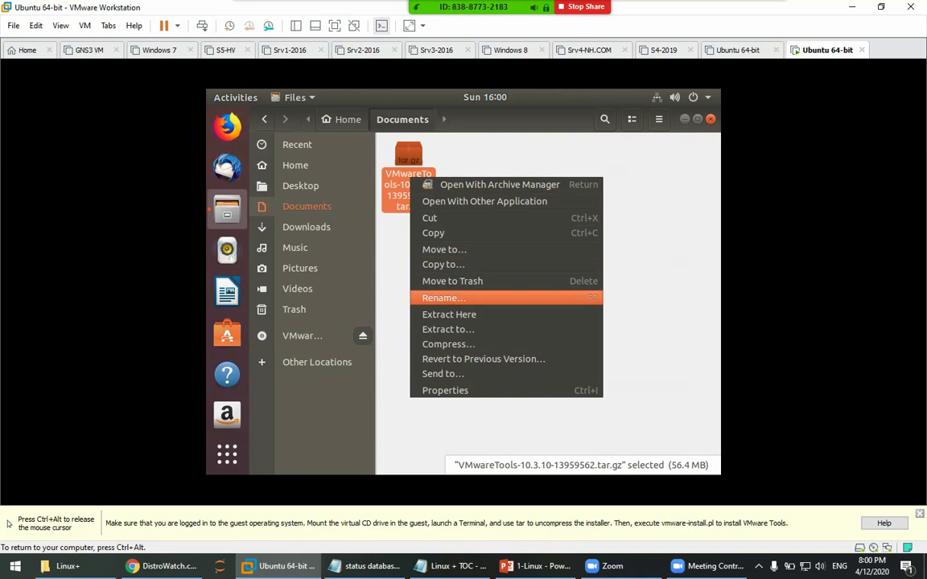
{"action": "key", "text": "Down"}
{"action": "key", "text": "Return"}
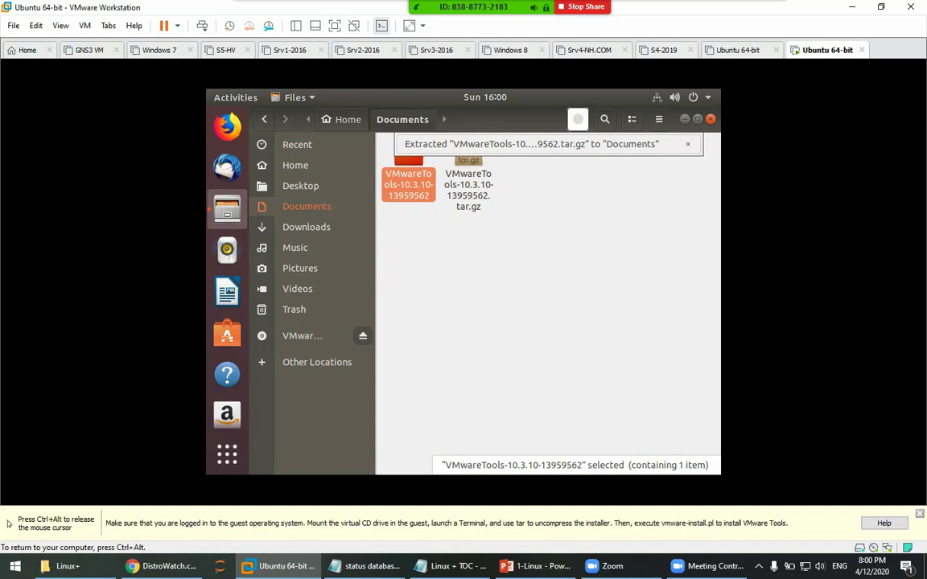
{"action": "key", "text": "Return"}
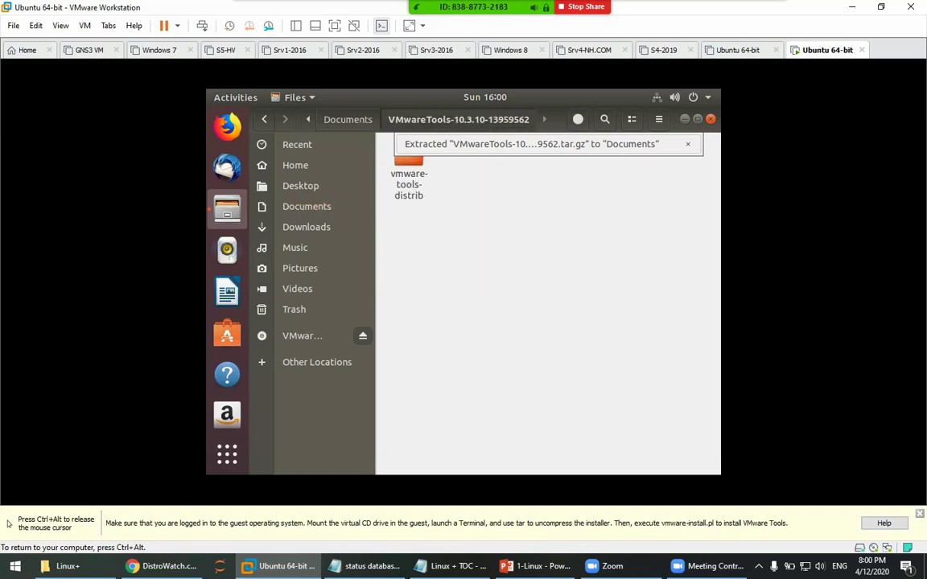
{"action": "left_click", "coordinate": [409, 184]}
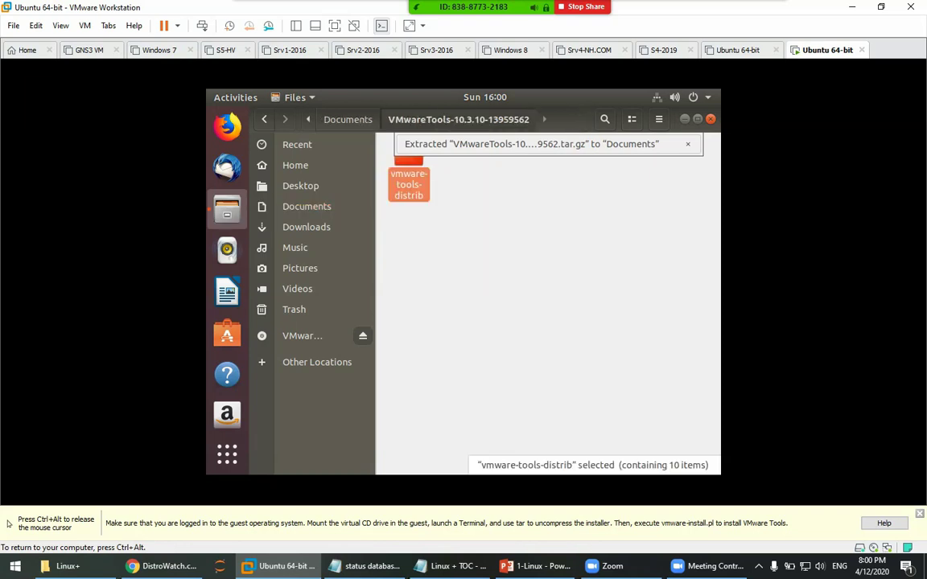
Step: Open vmware-tools-distrib and launch a terminal in that folder
{"action": "key", "text": "Return"}
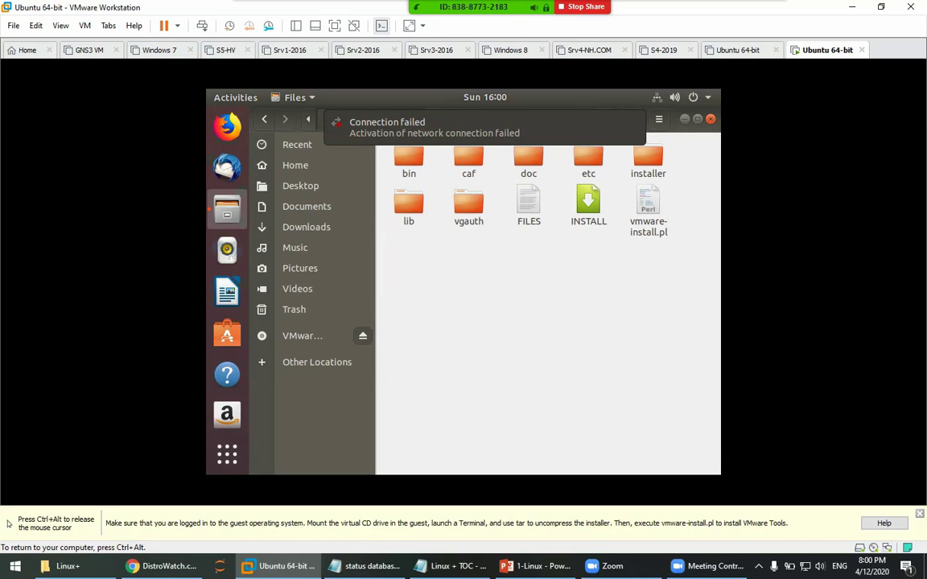
{"action": "right_click", "coordinate": [453, 261]}
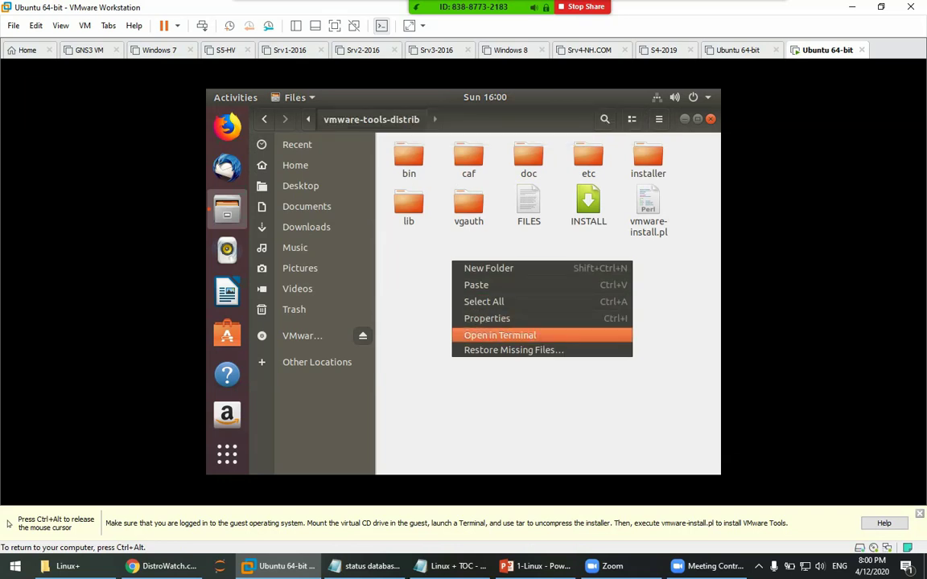
{"action": "left_click", "coordinate": [498, 335]}
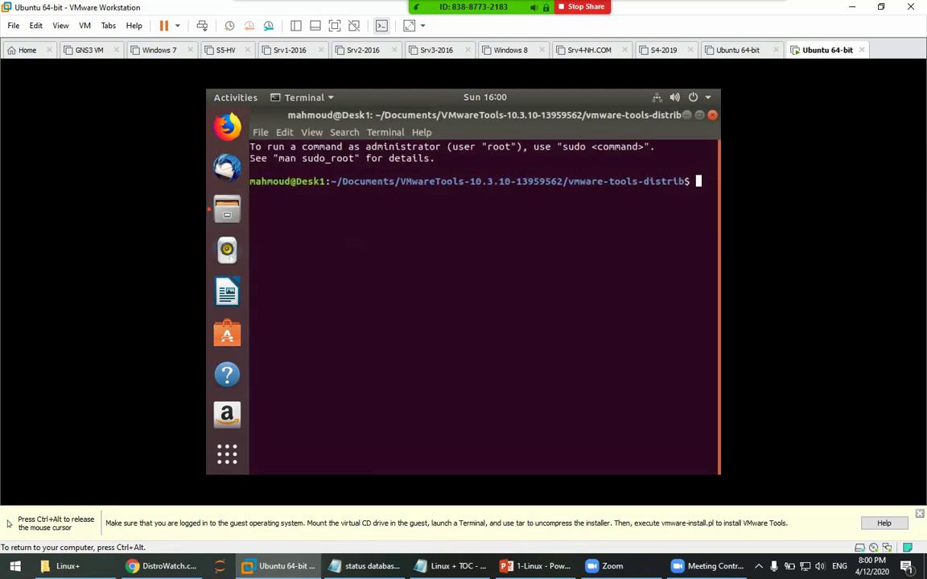
Step: List the vmware-tools-distrib folder contents with ls
{"action": "key", "text": "Return"}
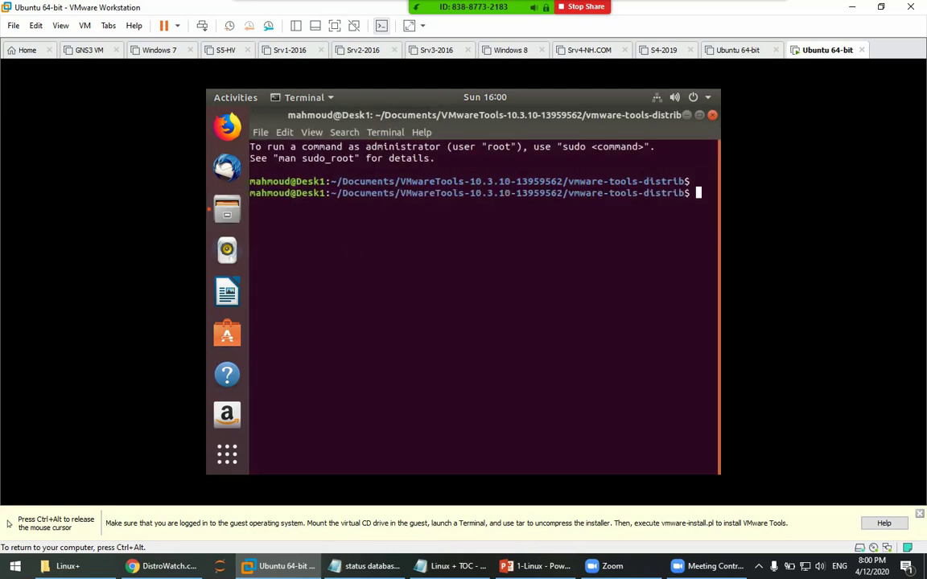
{"action": "type", "text": "ls"}
{"action": "key", "text": "Return"}
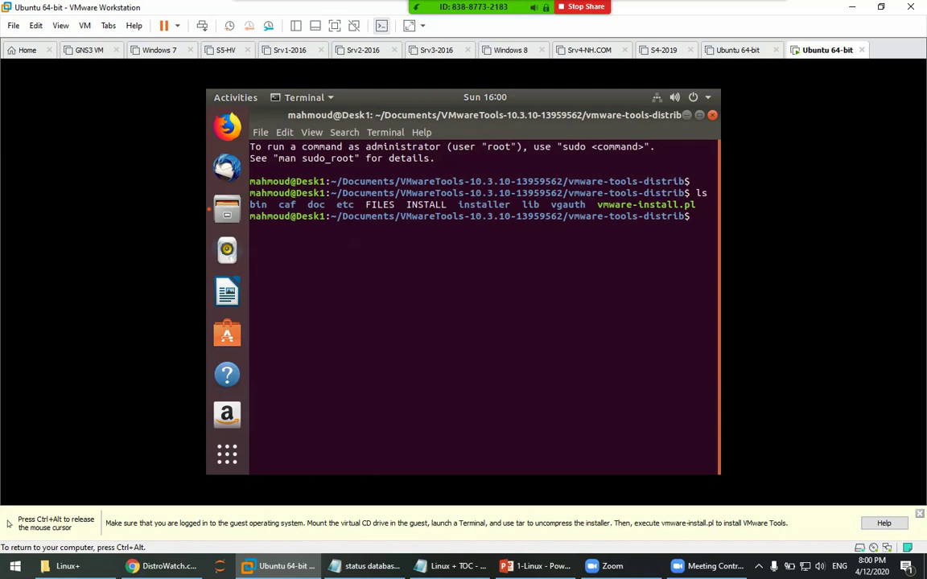
{"action": "key", "text": "Return"}
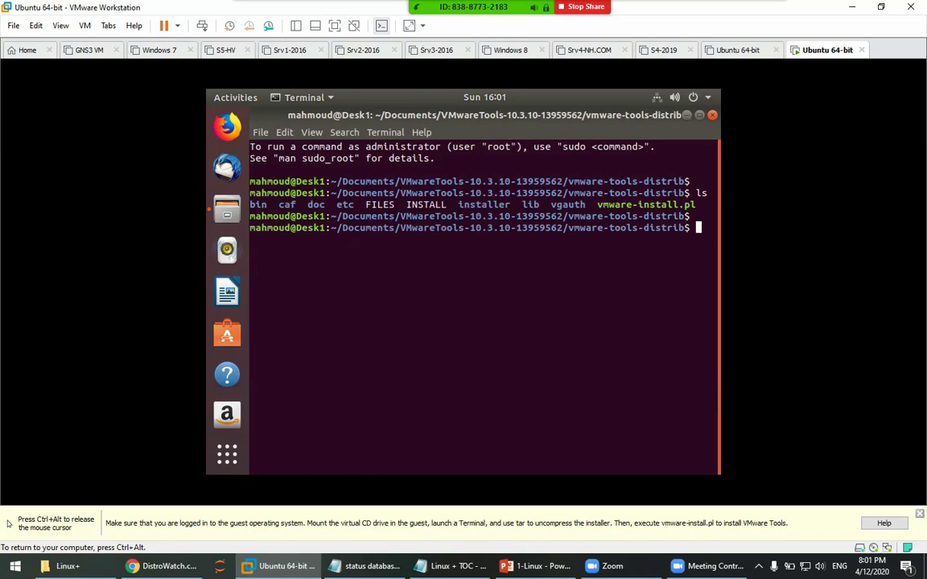
Step: Run sudo ./vmware-install.pl and enter the administrator password
{"action": "type", "text": "sudo ./vm"}
{"action": "key", "text": "Tab"}
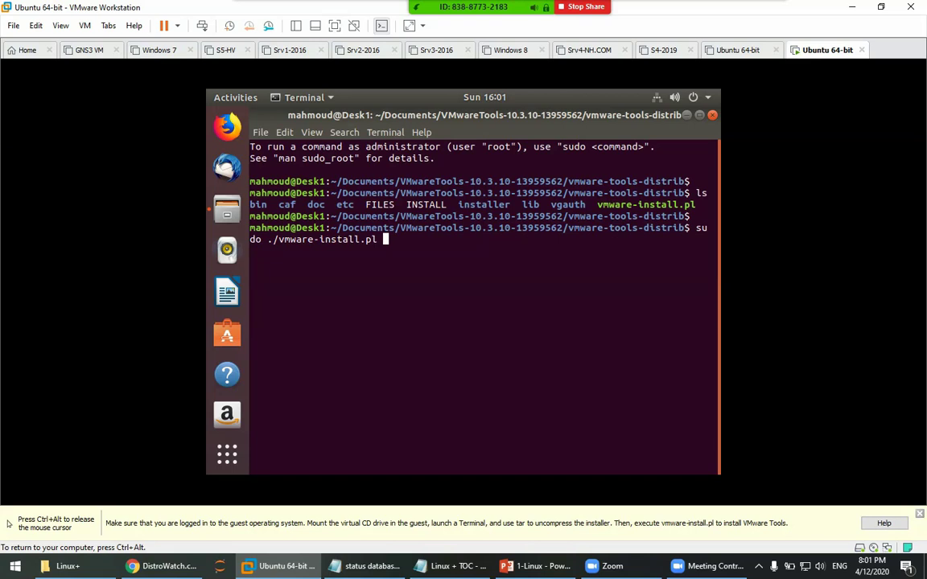
{"action": "double_click", "coordinate": [287, 227]}
{"action": "left_click", "coordinate": [286, 227]}
{"action": "key", "text": "Return"}
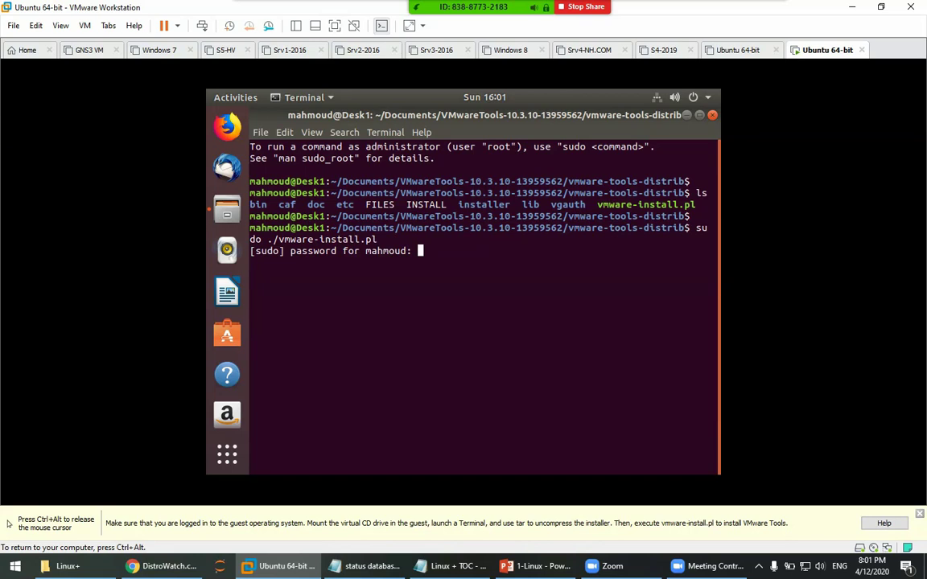
{"action": "key", "text": "Return"}
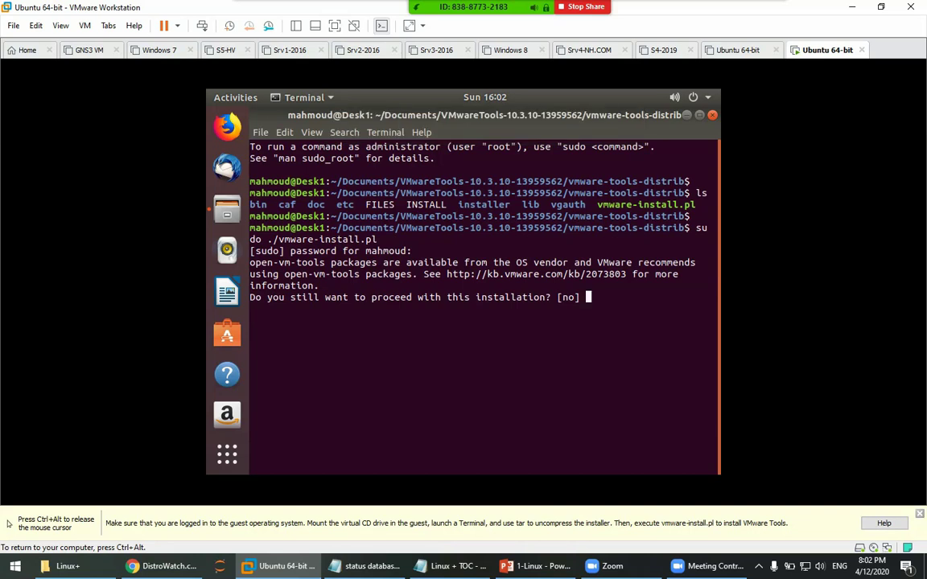
Step: Answer y to proceed and accept the default /usr/bin, init, daemon and library directories
{"action": "type", "text": "y"}
{"action": "key", "text": "Return"}
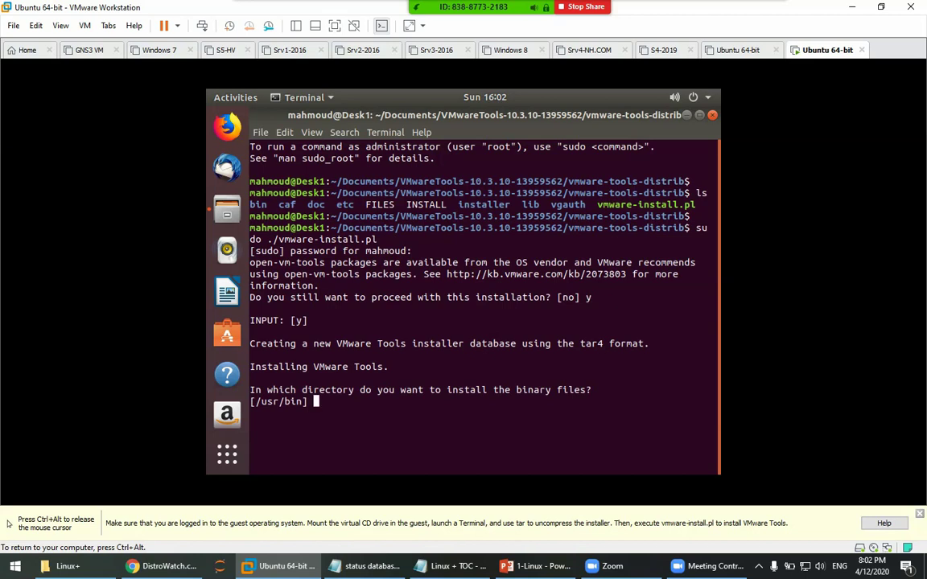
{"action": "key", "text": "Return"}
{"action": "key", "text": "Return"}
{"action": "key", "text": "Return"}
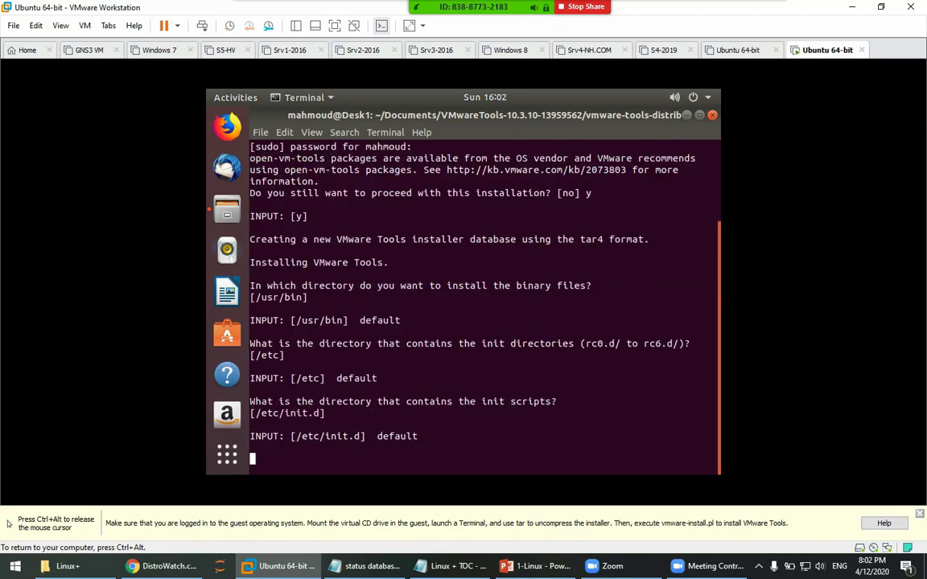
{"action": "key", "text": "Return"}
{"action": "key", "text": "Return"}
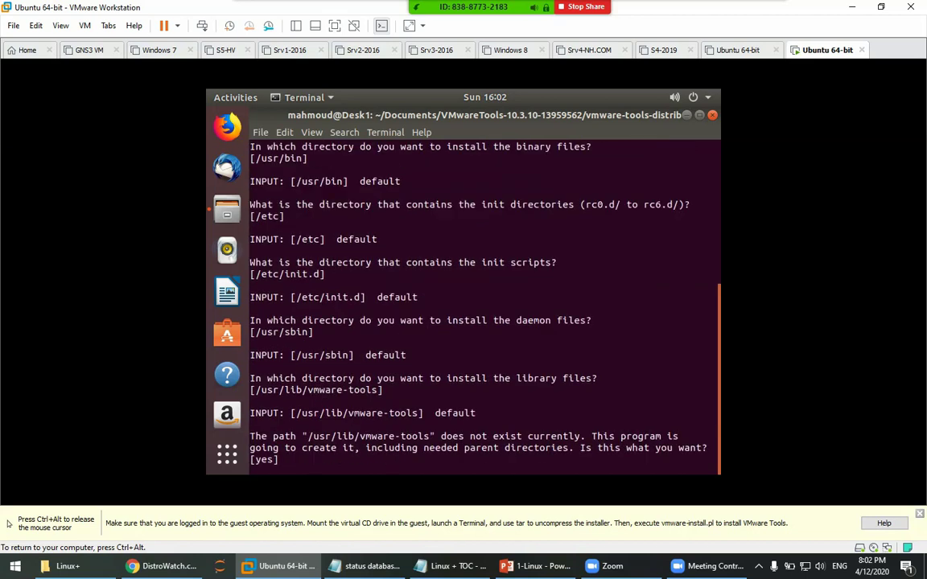
{"action": "key", "text": "Return"}
{"action": "key", "text": "Return"}
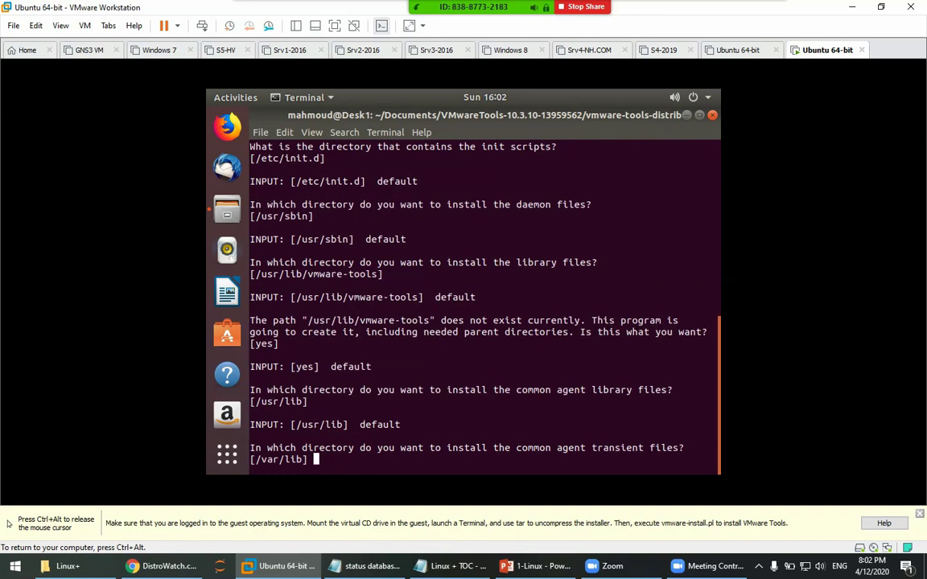
{"action": "key", "text": "Return"}
{"action": "key", "text": "Return"}
{"action": "key", "text": "Return"}
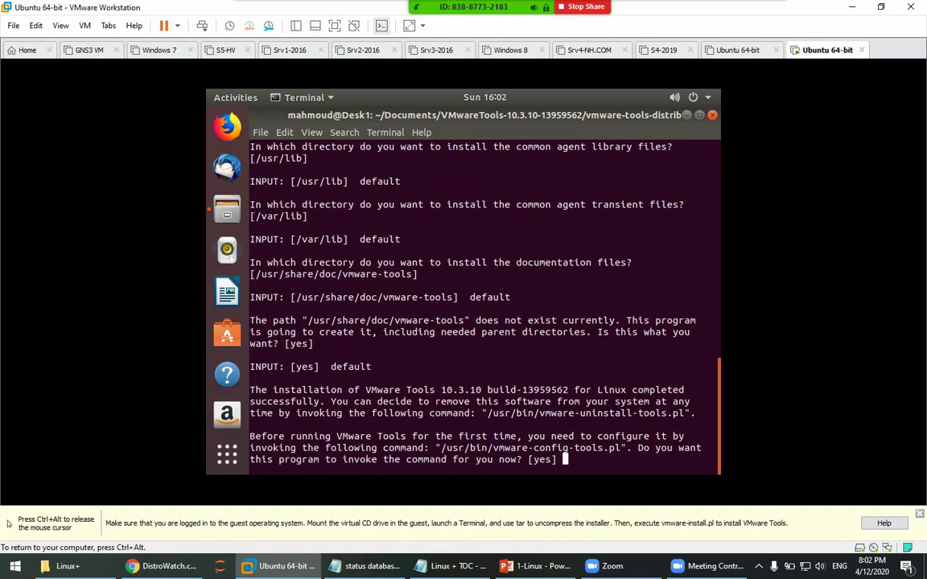
{"action": "key", "text": "Return"}
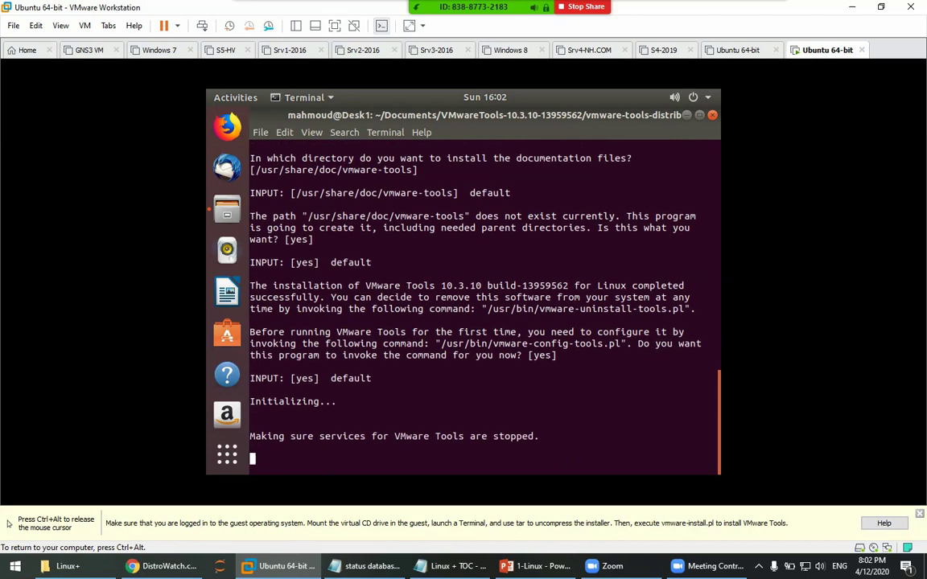
Step: Accept the defaults for shared folders, drag-and-drop copying and guest authentication
{"action": "key", "text": "Return"}
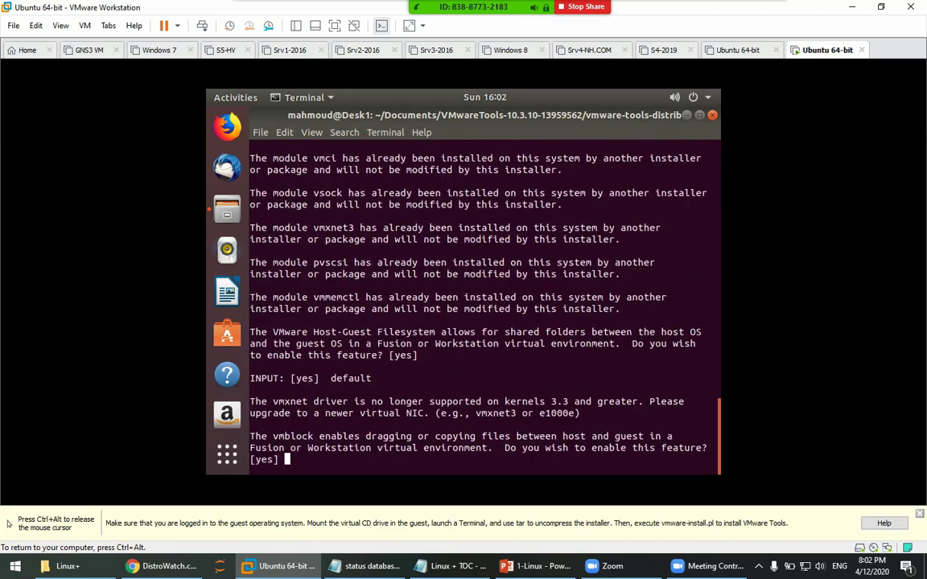
{"action": "key", "text": "Return"}
{"action": "key", "text": "Return"}
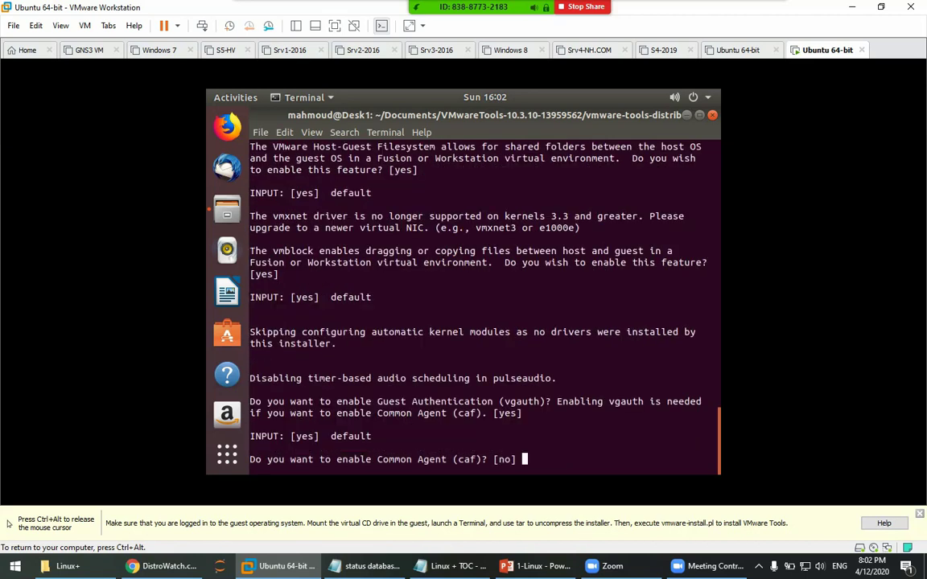
{"action": "key", "text": "Return"}
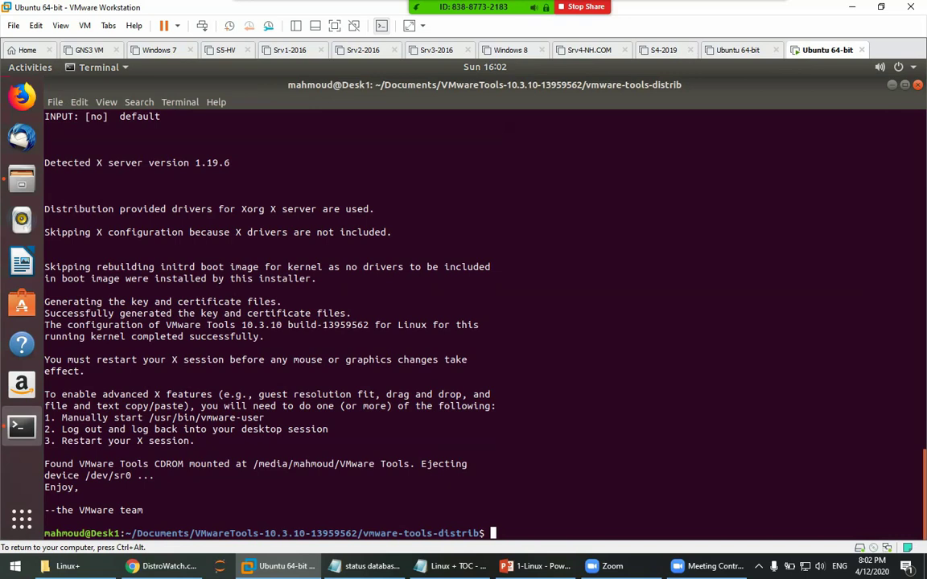
Step: Close the Terminal and Files windows, then open and dismiss the VM menu
{"action": "key", "text": "ctrl+d"}
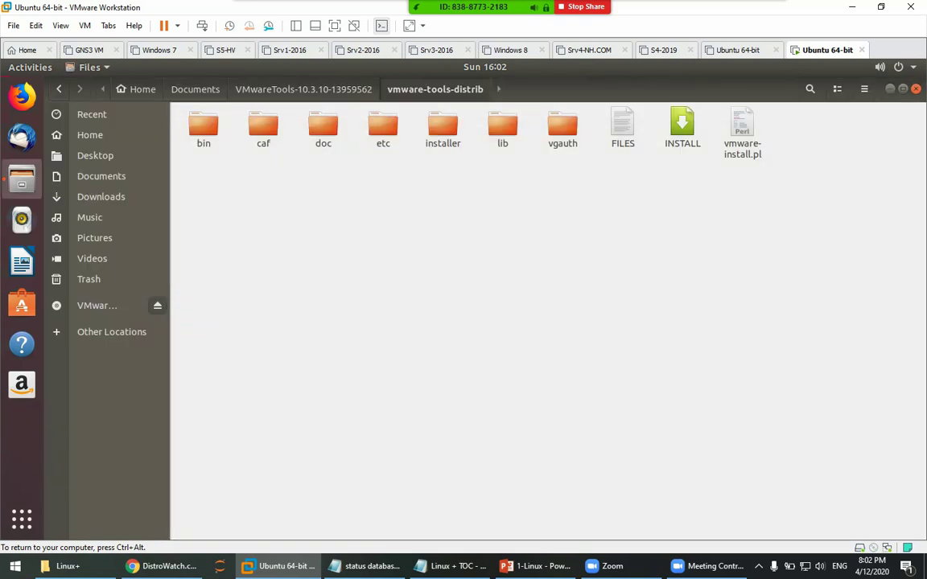
{"action": "key", "text": "ctrl+w"}
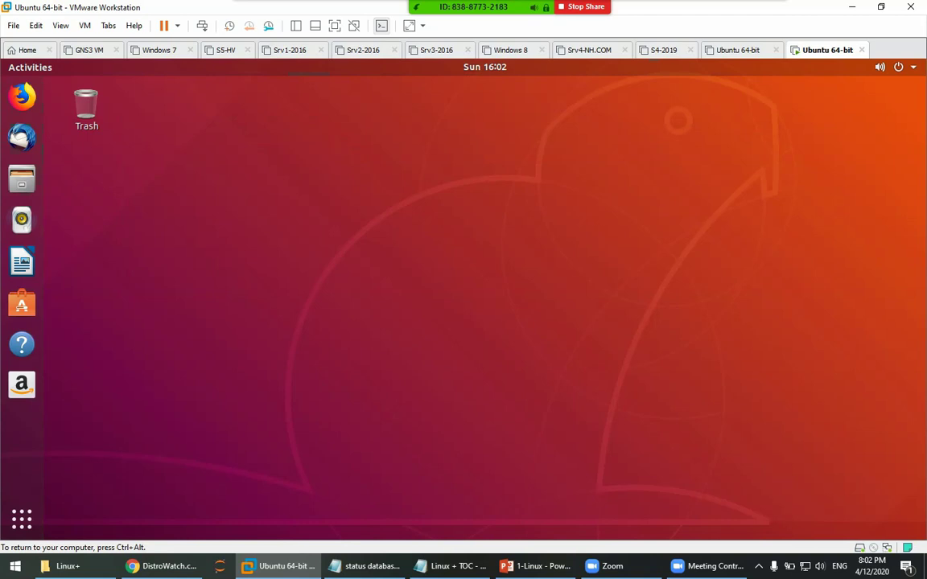
{"action": "left_click", "coordinate": [85, 25]}
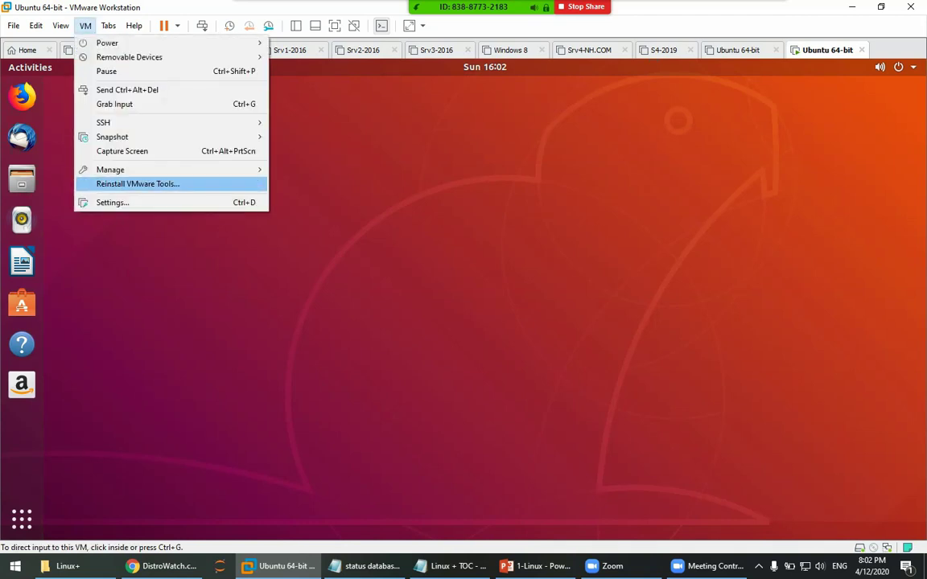
{"action": "key", "text": "ctrl+g"}
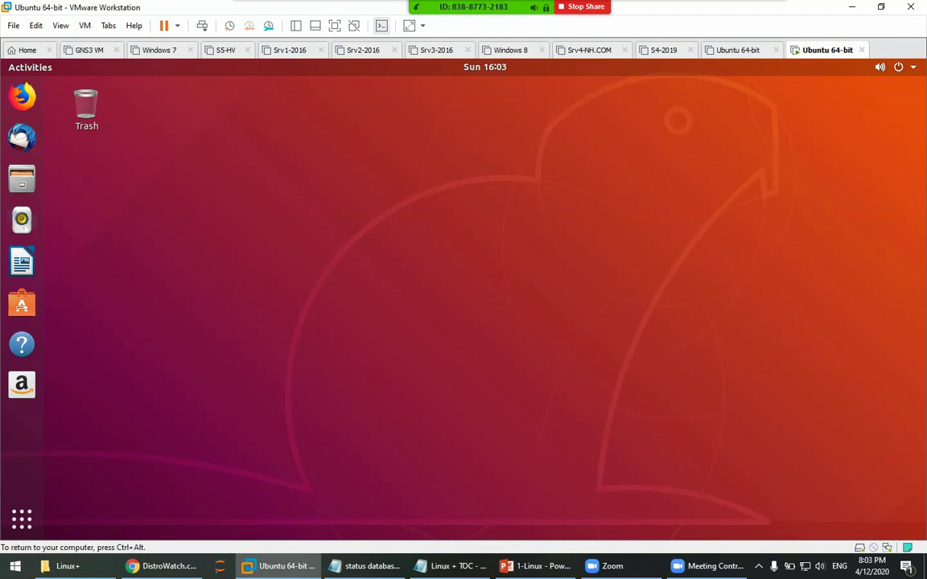
Step: Log out of the Ubuntu session from the top-right system menu
{"action": "left_click", "coordinate": [905, 67]}
{"action": "left_click", "coordinate": [786, 161]}
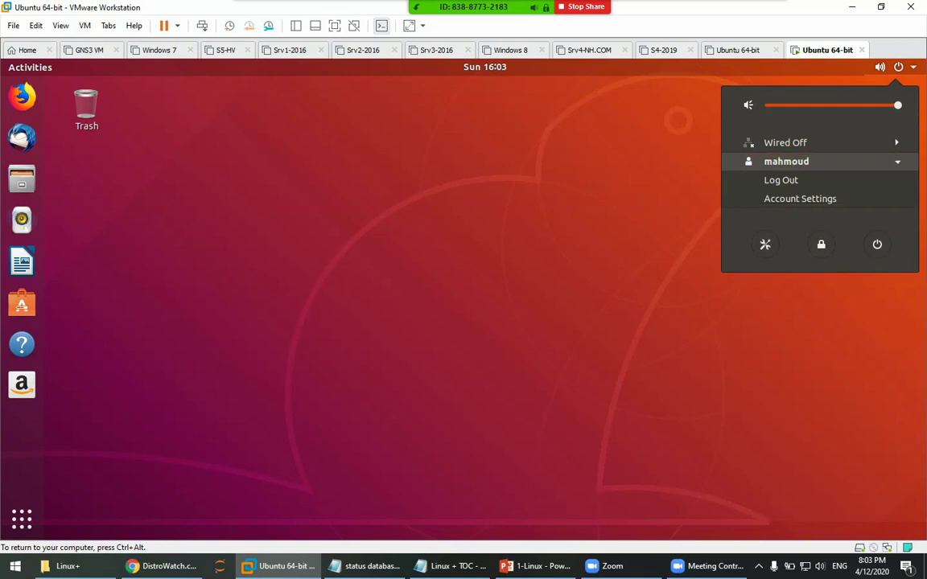
{"action": "left_click", "coordinate": [780, 181]}
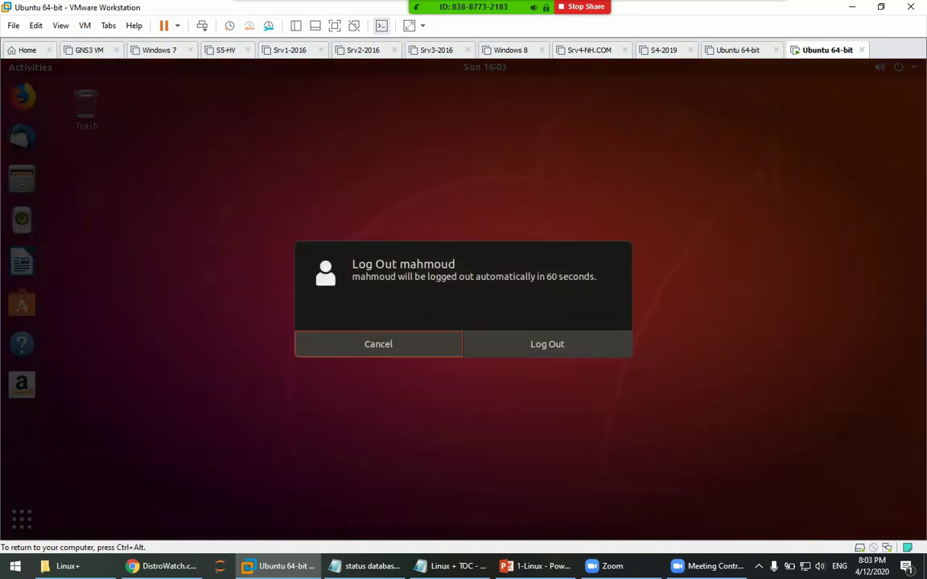
{"action": "key", "text": "Return"}
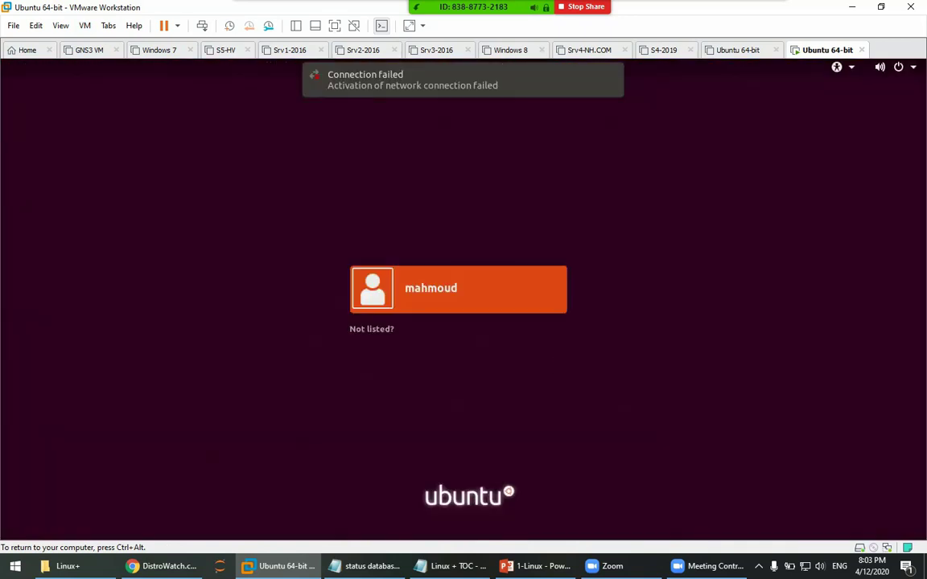
Step: Sign back in with the user's password and open the Activities overview
{"action": "key", "text": "Return"}
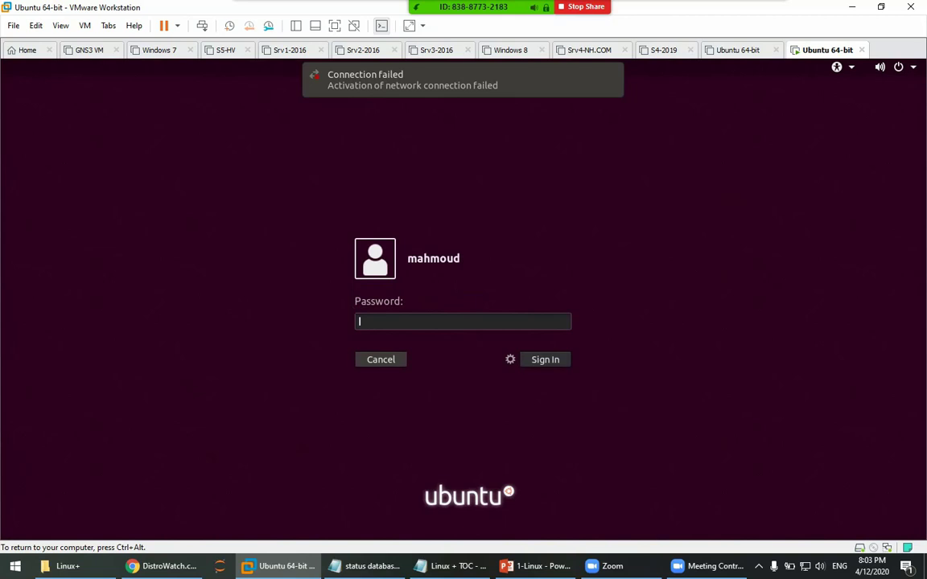
{"action": "type", "text": "••"}
{"action": "key", "text": "Return"}
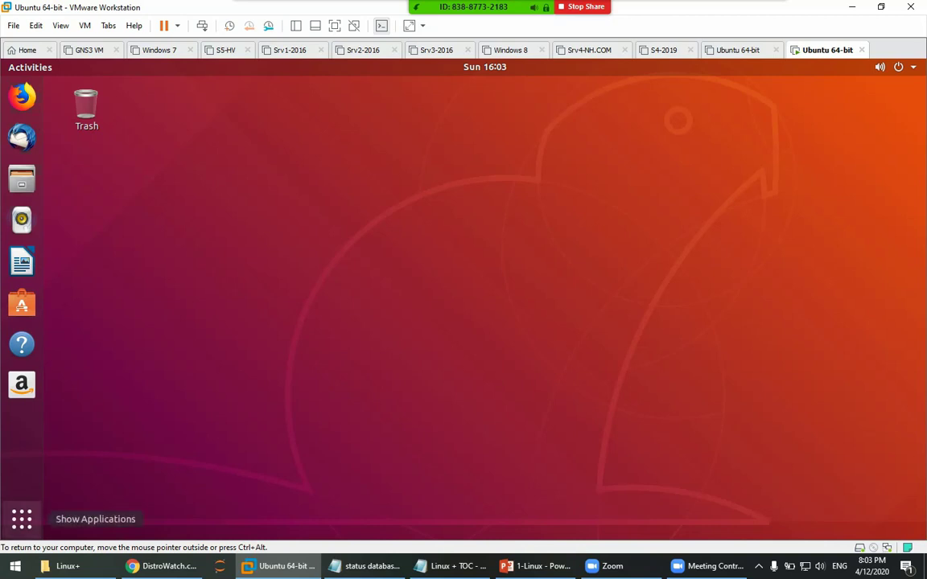
{"action": "left_click", "coordinate": [22, 519]}
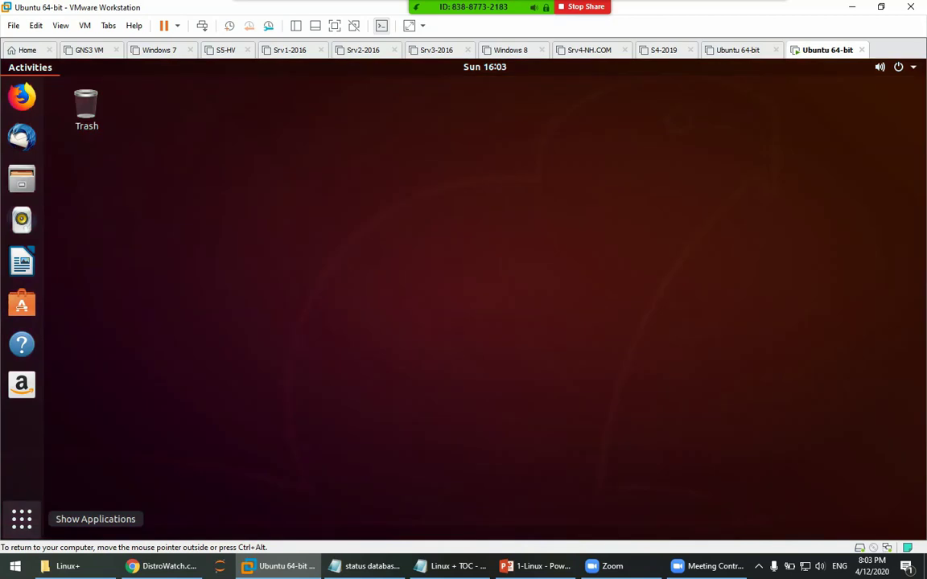
Step: Scroll through the application grid pages, then close the applications overview
{"action": "scroll", "coordinate": [506, 399], "scroll_direction": "down", "scroll_amount": 1}
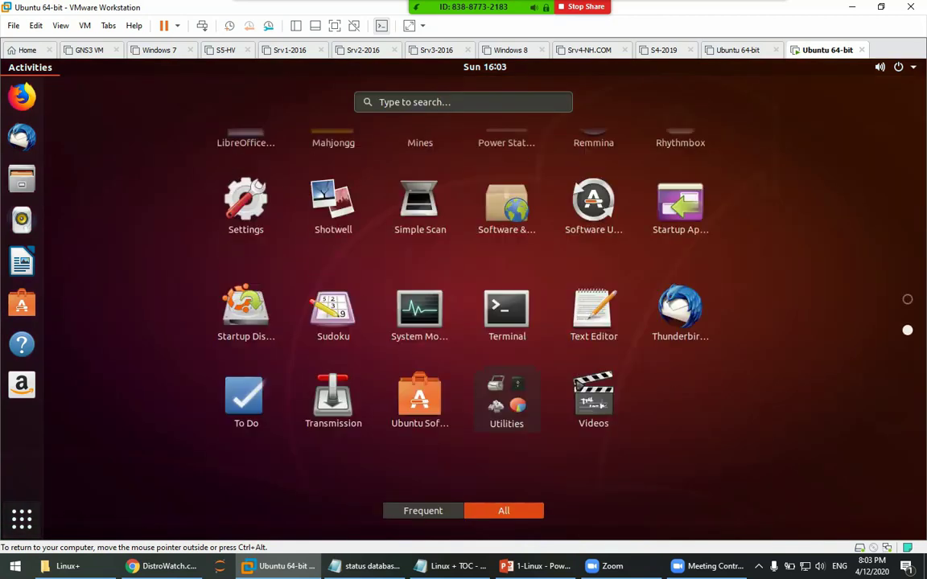
{"action": "scroll", "coordinate": [506, 400], "scroll_direction": "up", "scroll_amount": 1}
{"action": "scroll", "coordinate": [505, 400], "scroll_direction": "down", "scroll_amount": 1}
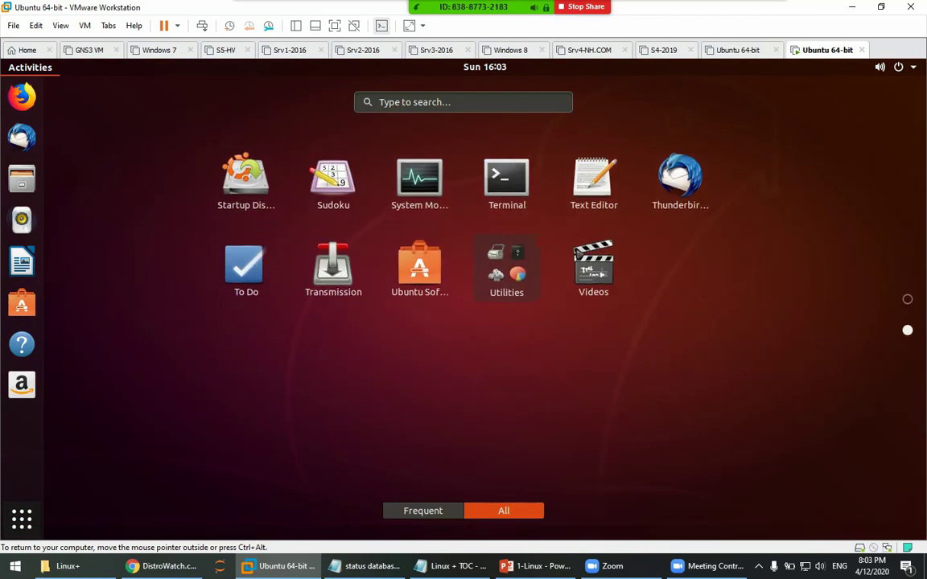
{"action": "scroll", "coordinate": [506, 269], "scroll_direction": "up", "scroll_amount": 1}
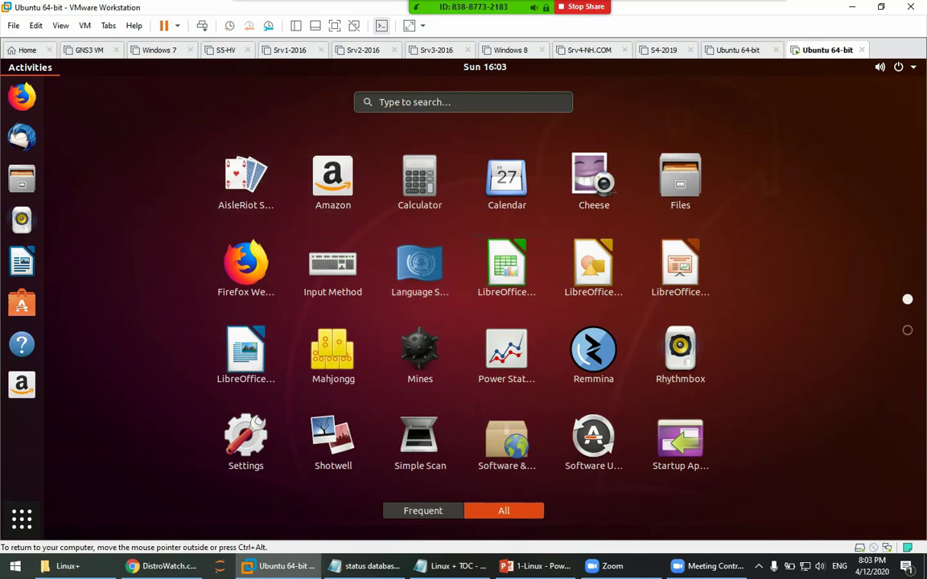
{"action": "left_click", "coordinate": [21, 519]}
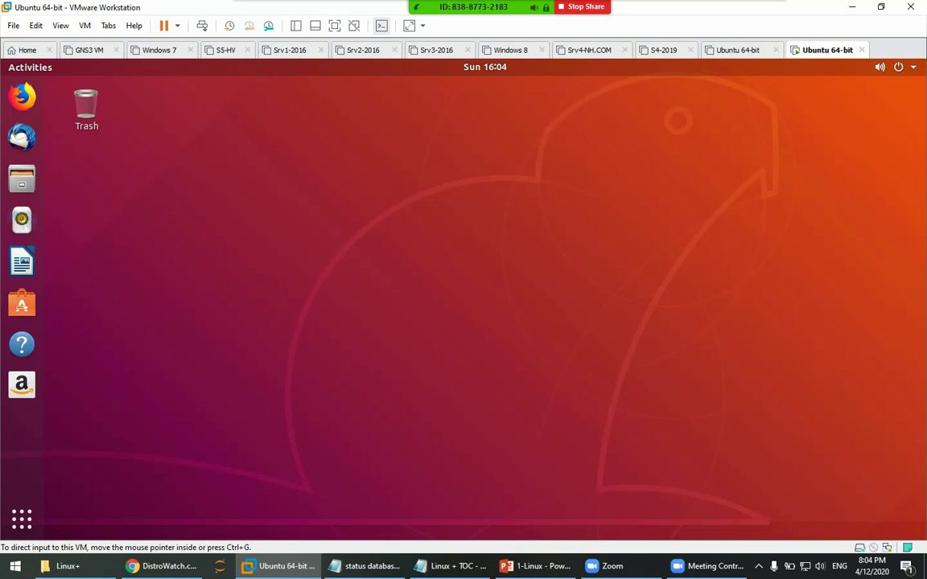
Step: Shut down the running Ubuntu 64-bit guest via Power > Shut Down Guest
{"action": "right_click", "coordinate": [827, 50]}
{"action": "mouse_move", "coordinate": [819, 74]}
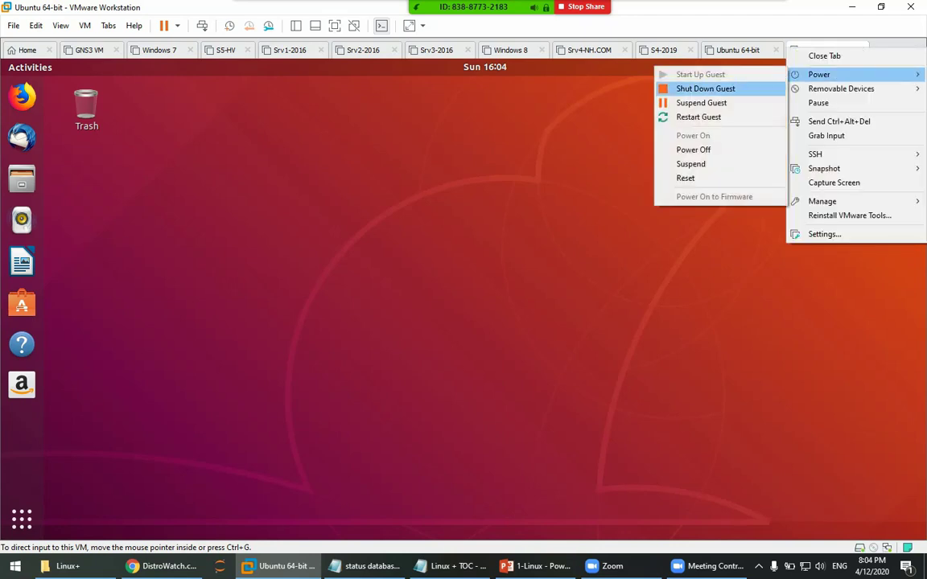
{"action": "left_click", "coordinate": [705, 89]}
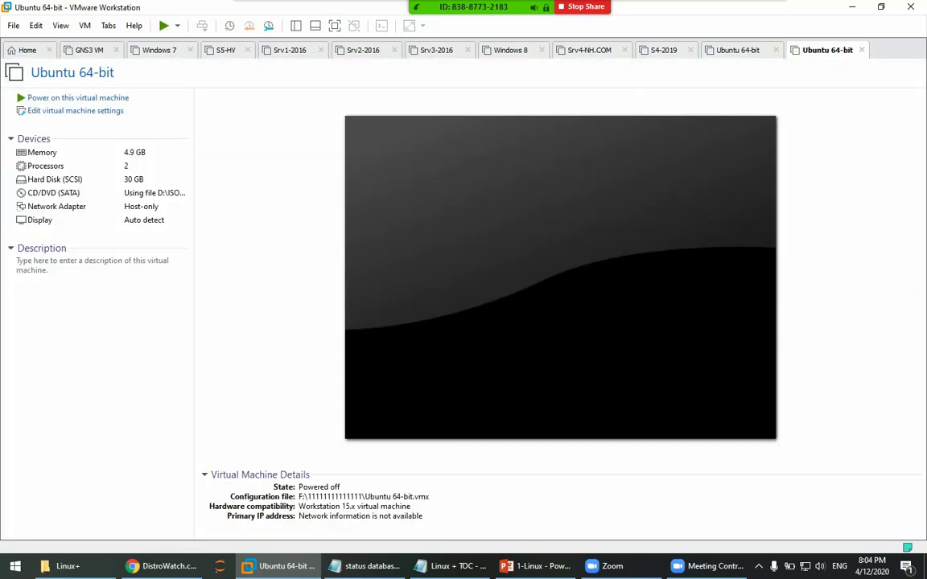
Step: Delete the powered-off Ubuntu VM from disk and confirm the deletion
{"action": "right_click", "coordinate": [828, 50]}
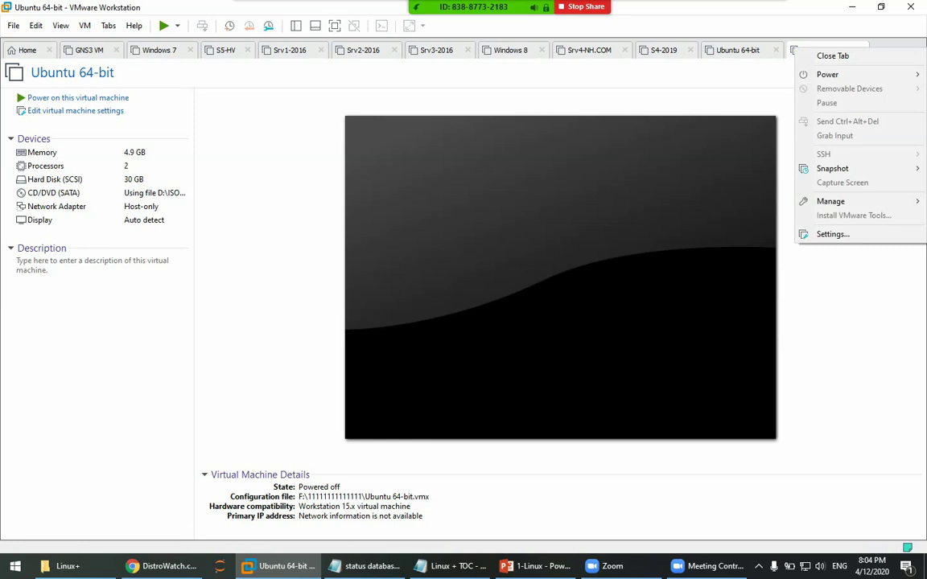
{"action": "mouse_move", "coordinate": [830, 201]}
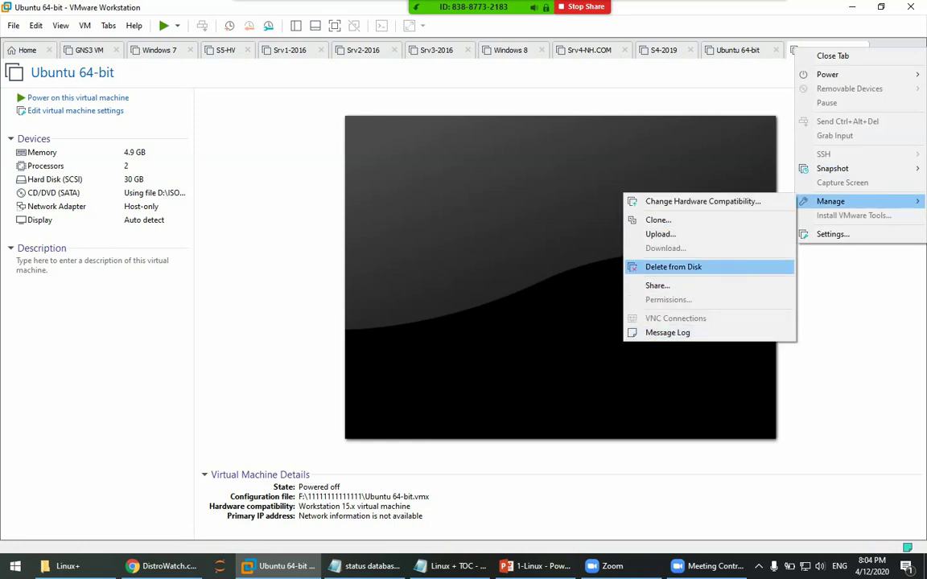
{"action": "left_click", "coordinate": [673, 266]}
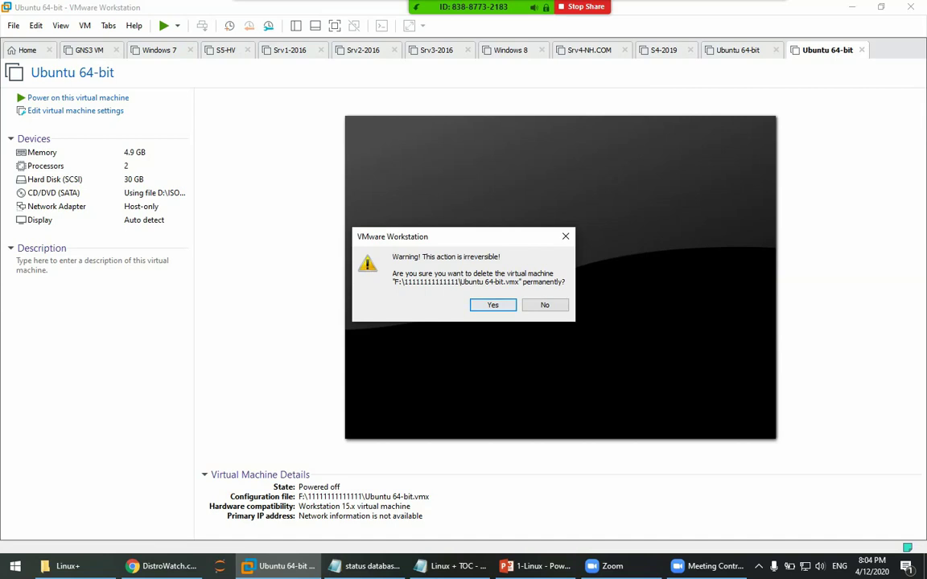
{"action": "left_click", "coordinate": [490, 304]}
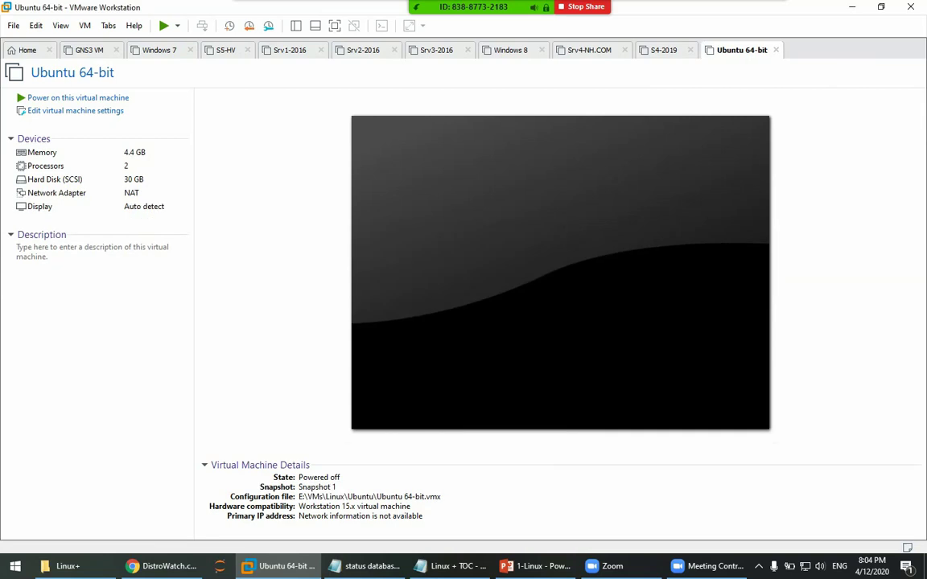
Step: Restore the Windows 7 VM to Snapshot 1-CCP
{"action": "left_click", "coordinate": [159, 50]}
{"action": "right_click", "coordinate": [161, 51]}
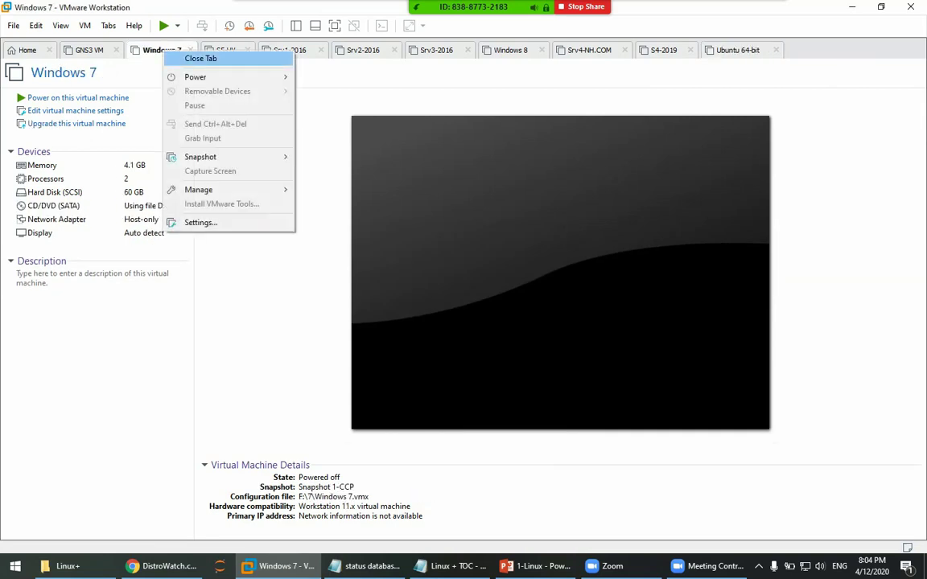
{"action": "mouse_move", "coordinate": [201, 157]}
{"action": "left_click", "coordinate": [337, 206]}
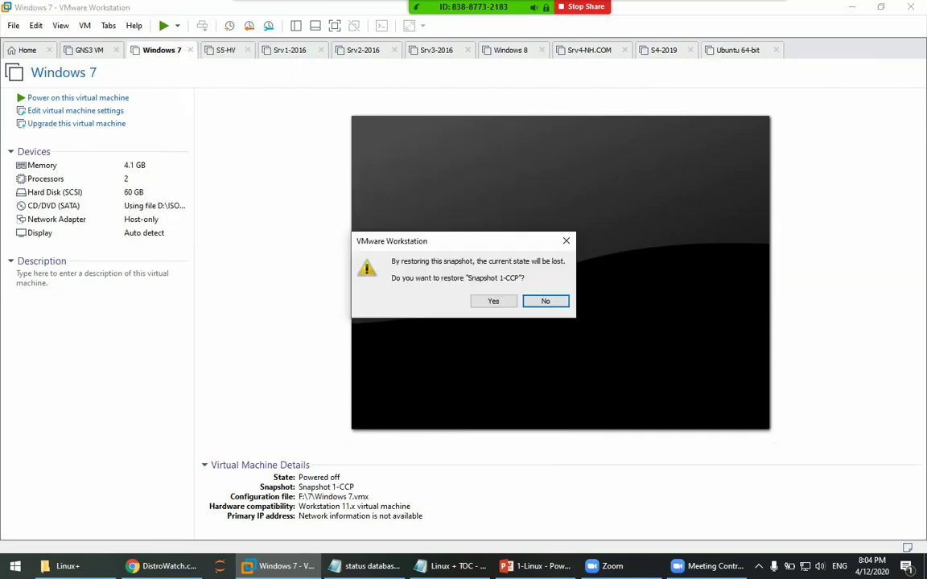
{"action": "key", "text": "y"}
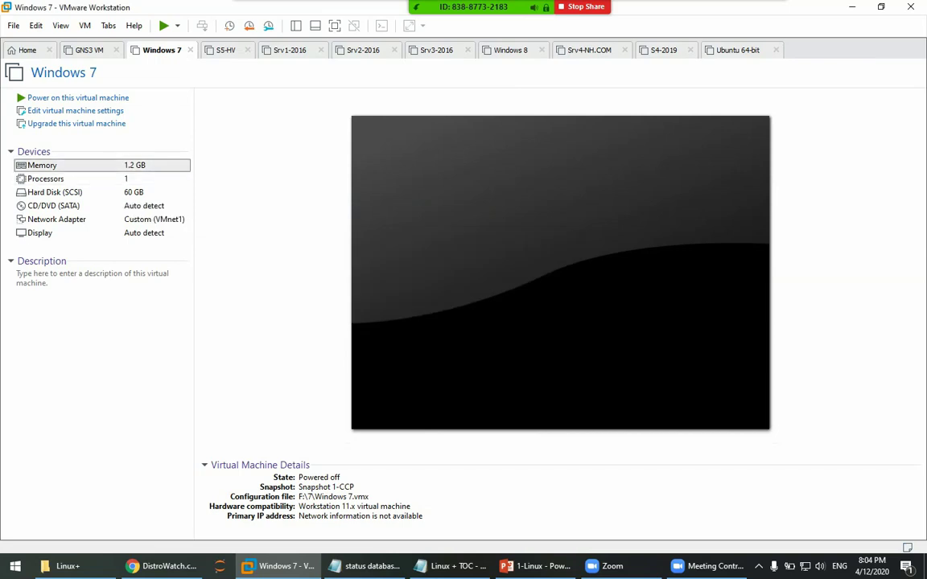
Step: Give the VM 6000 MB of memory and 2 cores per processor
{"action": "key", "text": "ctrl+d"}
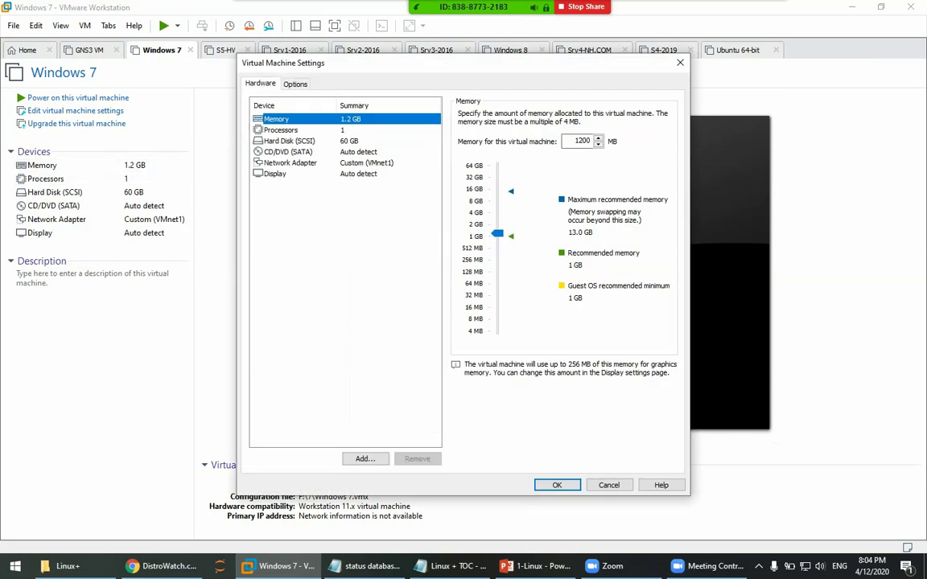
{"action": "type", "text": "6000"}
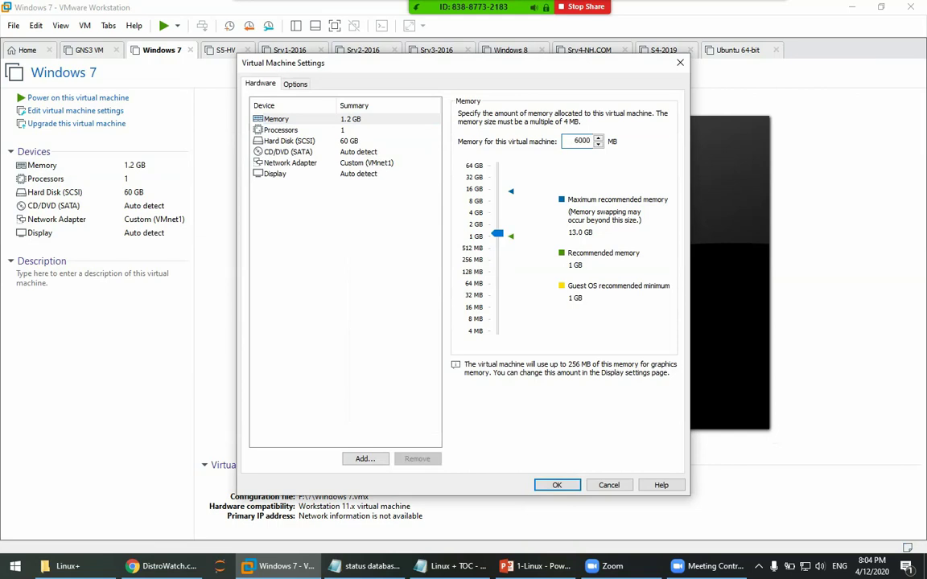
{"action": "left_click", "coordinate": [280, 130]}
{"action": "key", "text": "Tab"}
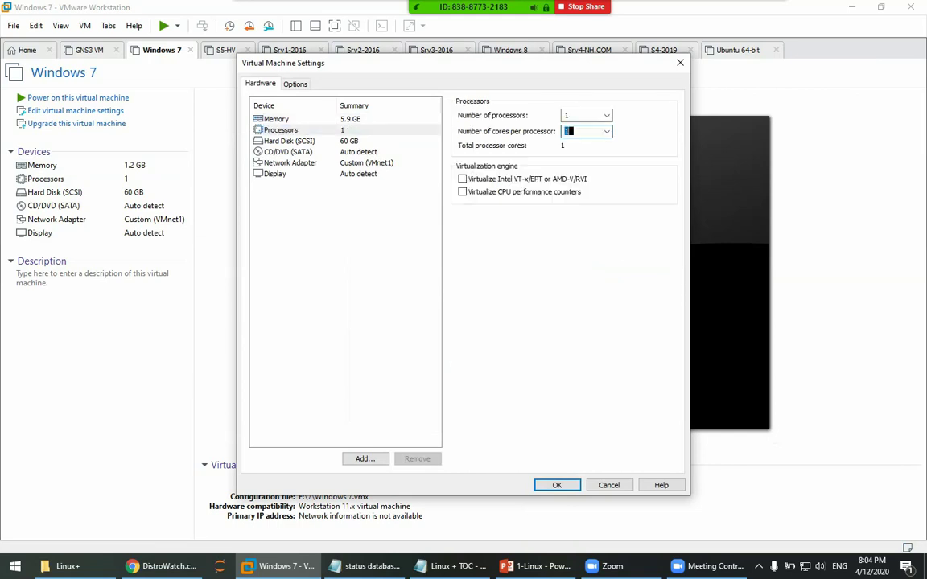
{"action": "key", "text": "Tab"}
{"action": "key", "text": "alt+Down"}
{"action": "key", "text": "Return"}
{"action": "key", "text": "Return"}
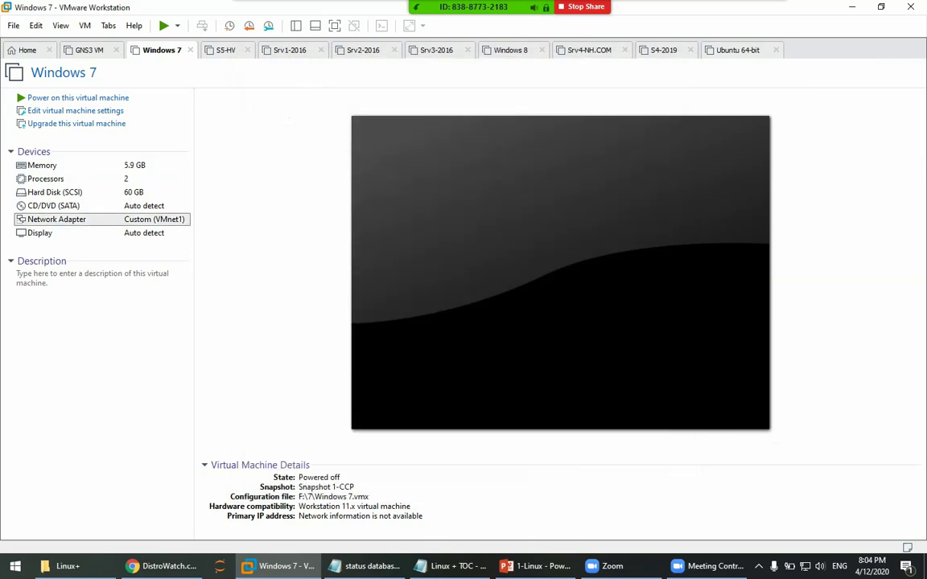
Step: Switch the network adapter to Host-only, save the settings and power on the VM
{"action": "key", "text": "Return"}
{"action": "key", "text": "Tab"}
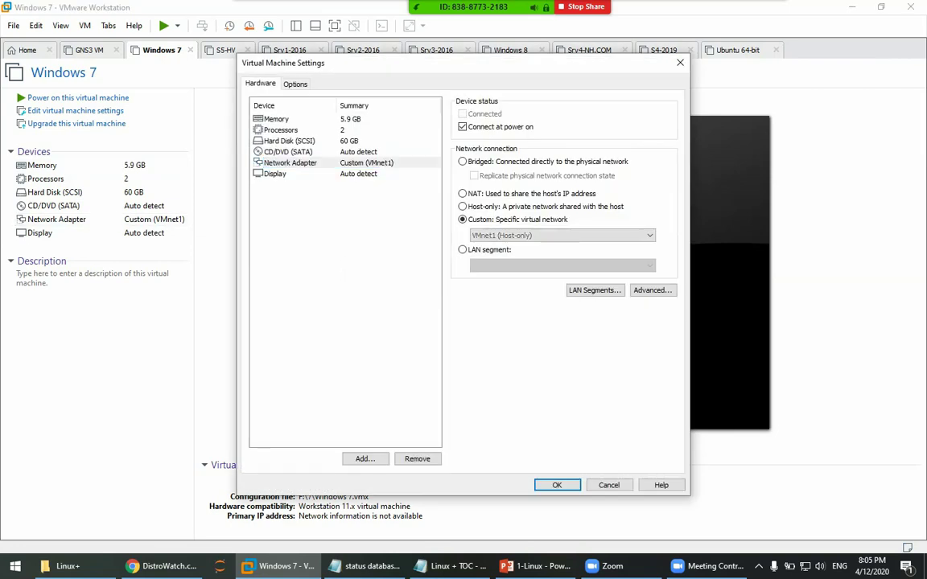
{"action": "key", "text": "Up"}
{"action": "key", "text": "Return"}
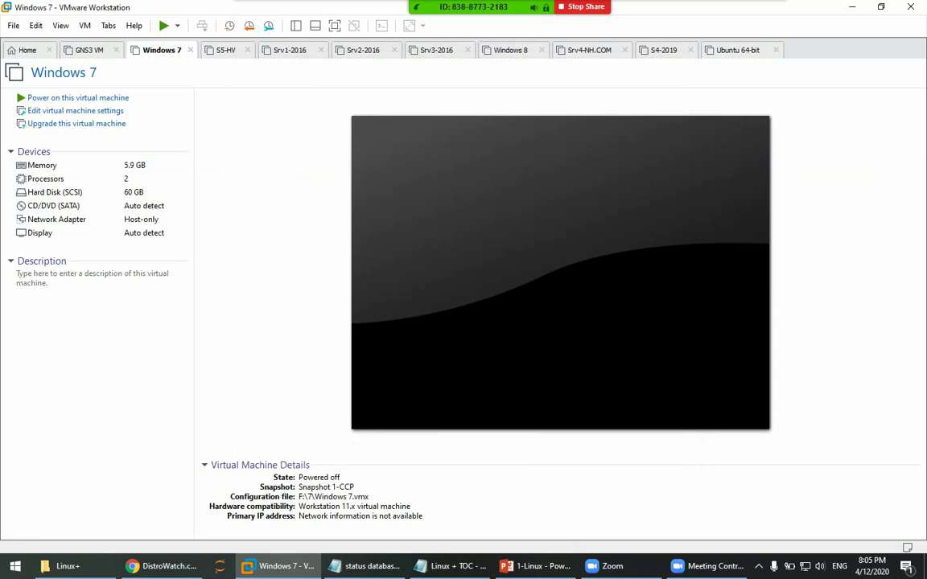
{"action": "key", "text": "Up"}
{"action": "key", "text": "Up"}
{"action": "key", "text": "Return"}
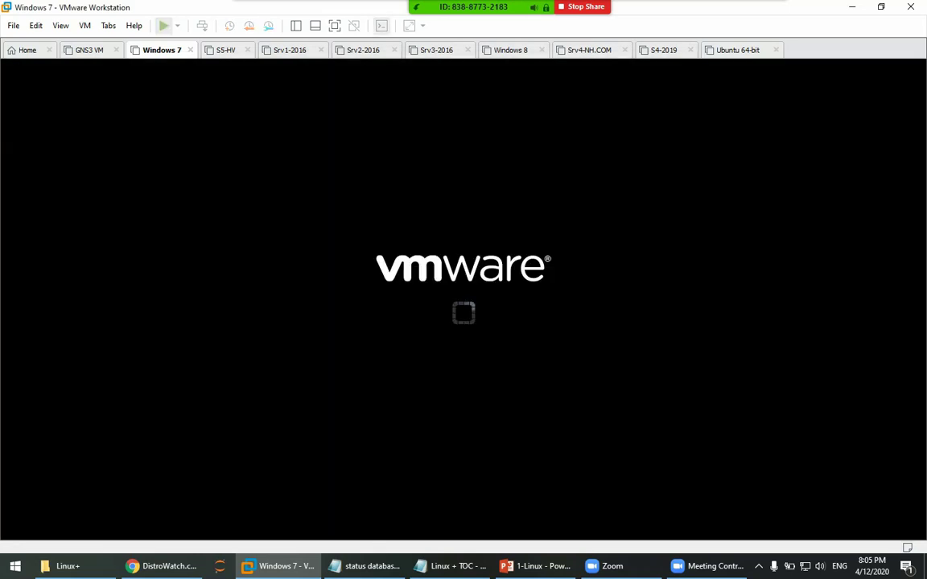
Step: Dismiss the disconnected-device warning, then launch diskmgmt.msc from the Run prompt once the desktop loads
{"action": "key", "text": "Return"}
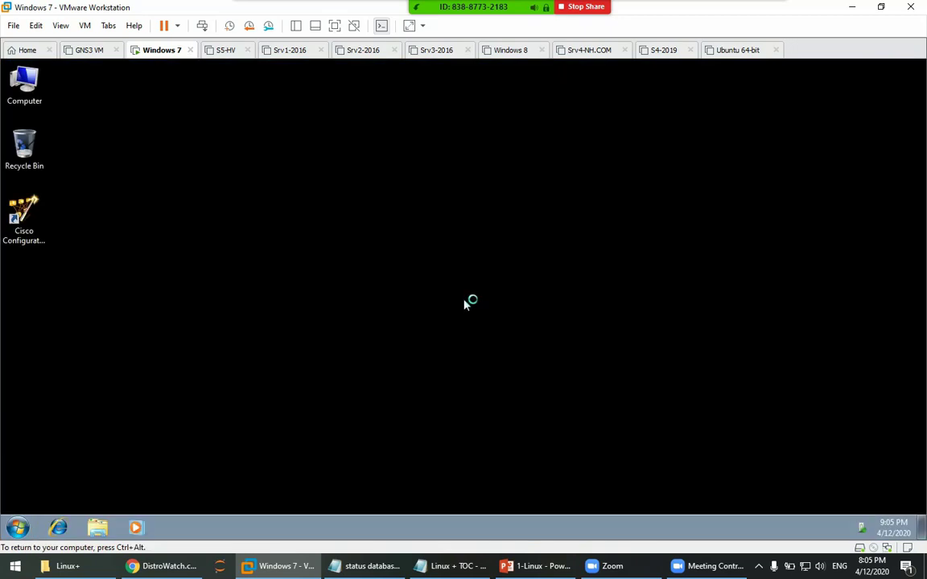
{"action": "key", "text": "super+r"}
{"action": "type", "text": "dis"}
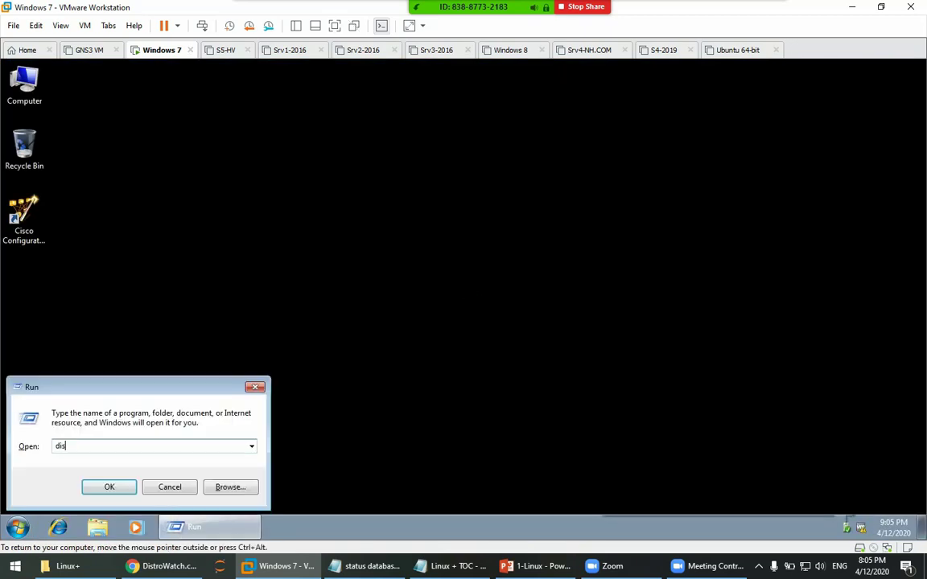
{"action": "type", "text": "kmgmt.m"}
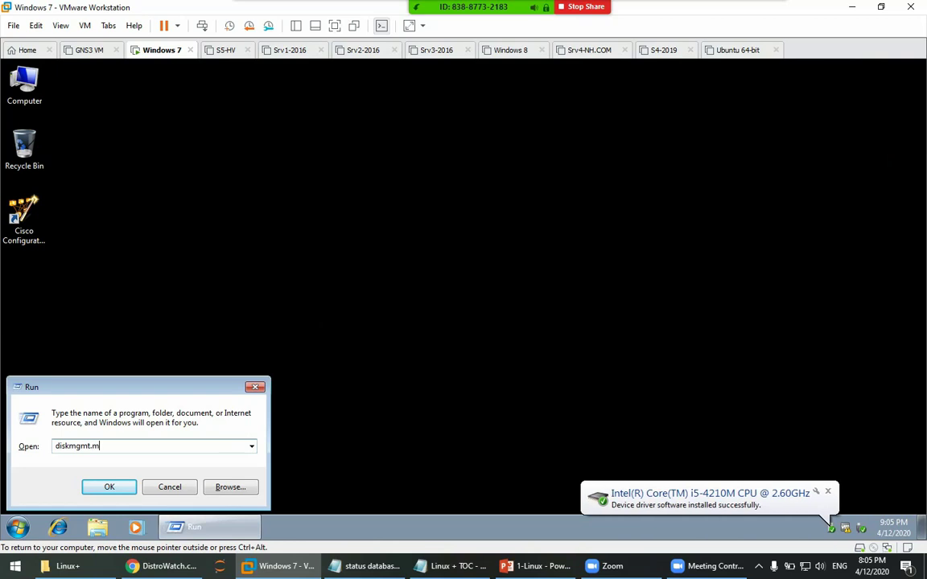
{"action": "type", "text": "sc"}
{"action": "key", "text": "Return"}
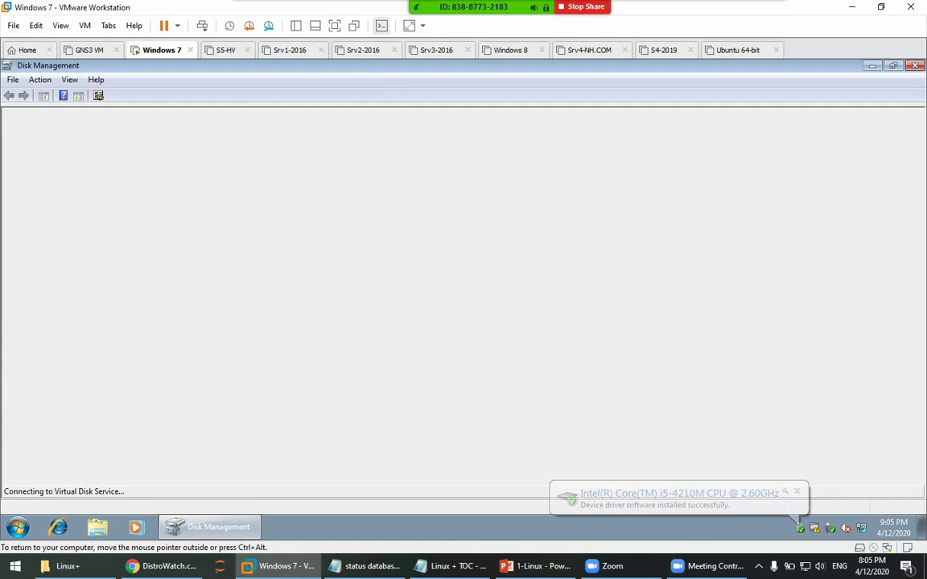
Step: Shrink the C: partition by 28364 MB, leaving 27.70 GB unallocated
{"action": "left_click", "coordinate": [796, 492]}
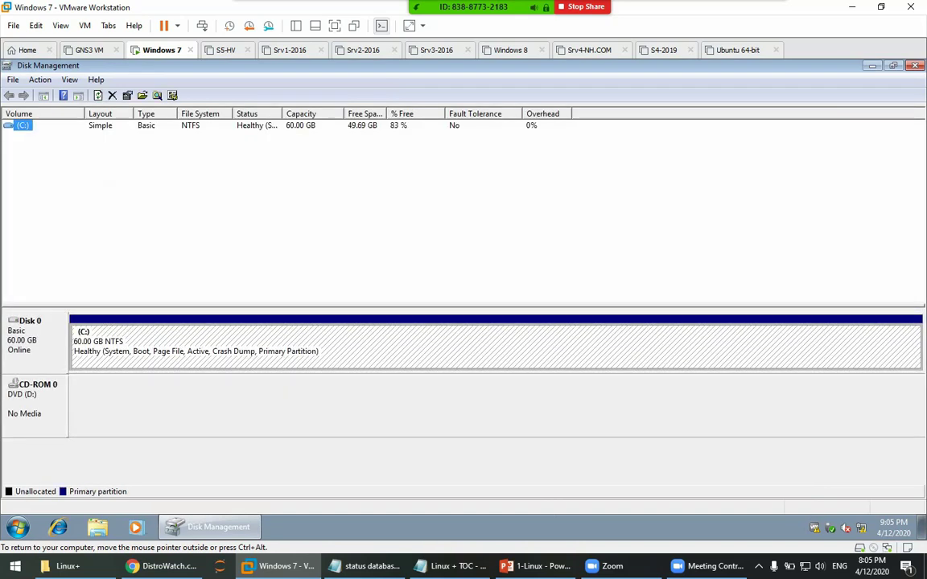
{"action": "right_click", "coordinate": [370, 156]}
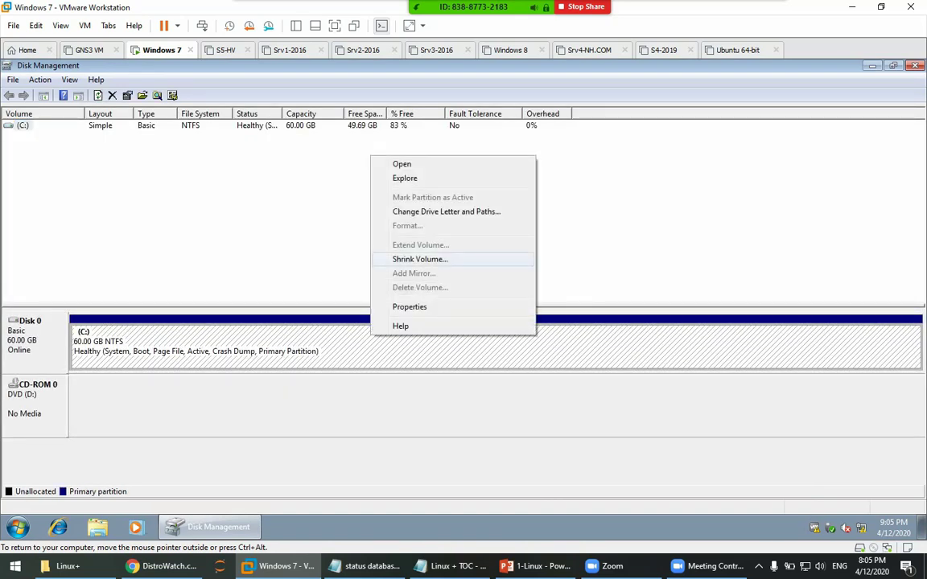
{"action": "left_click", "coordinate": [420, 259]}
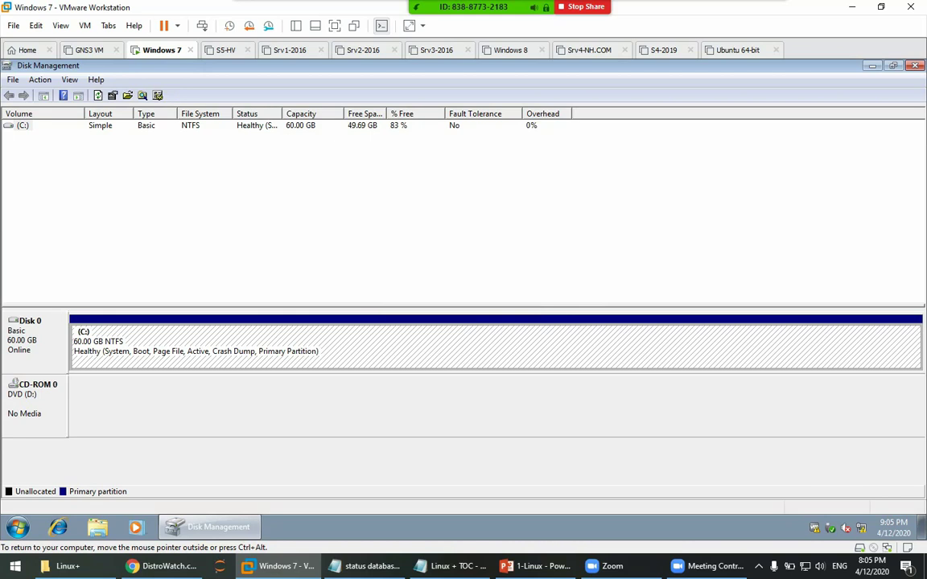
{"action": "right_click", "coordinate": [422, 332]}
{"action": "left_click", "coordinate": [470, 437]}
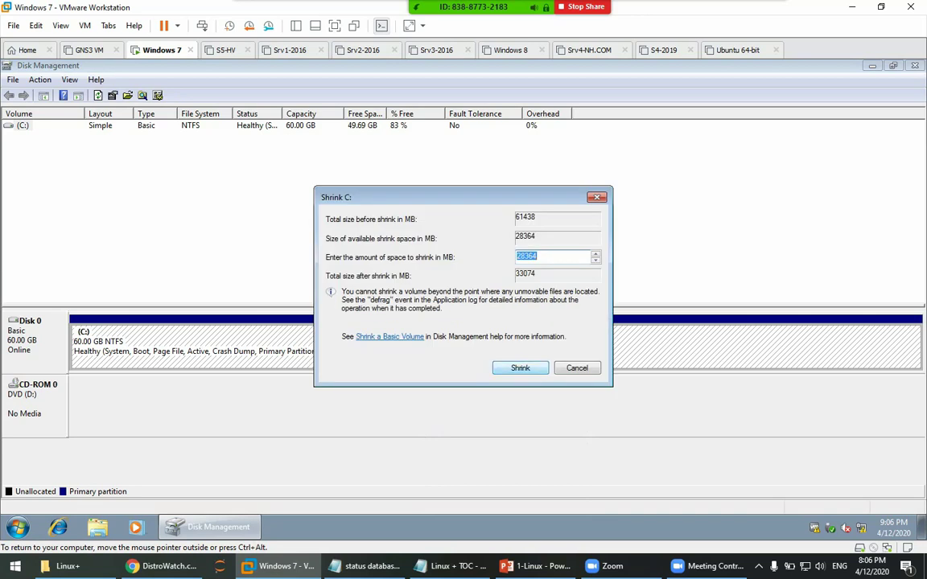
{"action": "key", "text": "Return"}
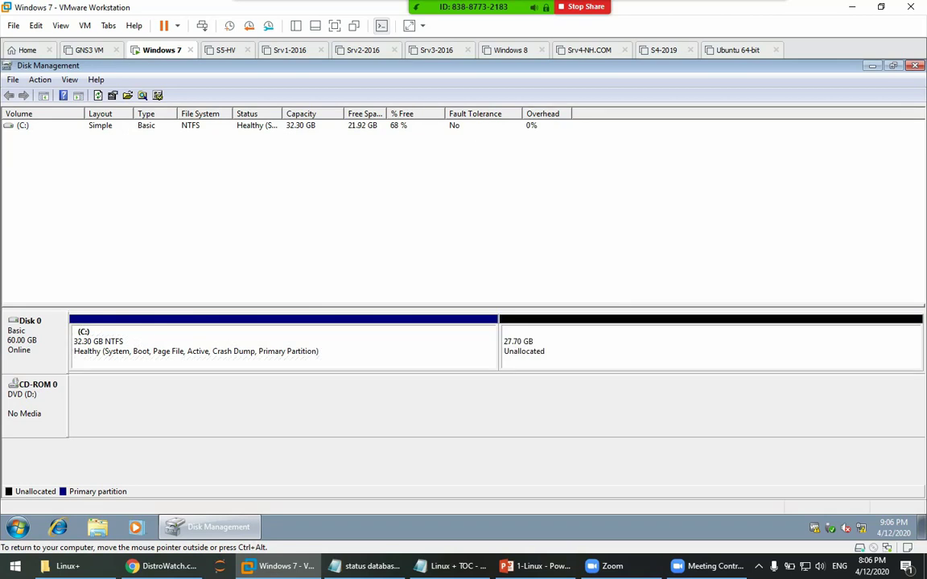
{"action": "left_click", "coordinate": [708, 344]}
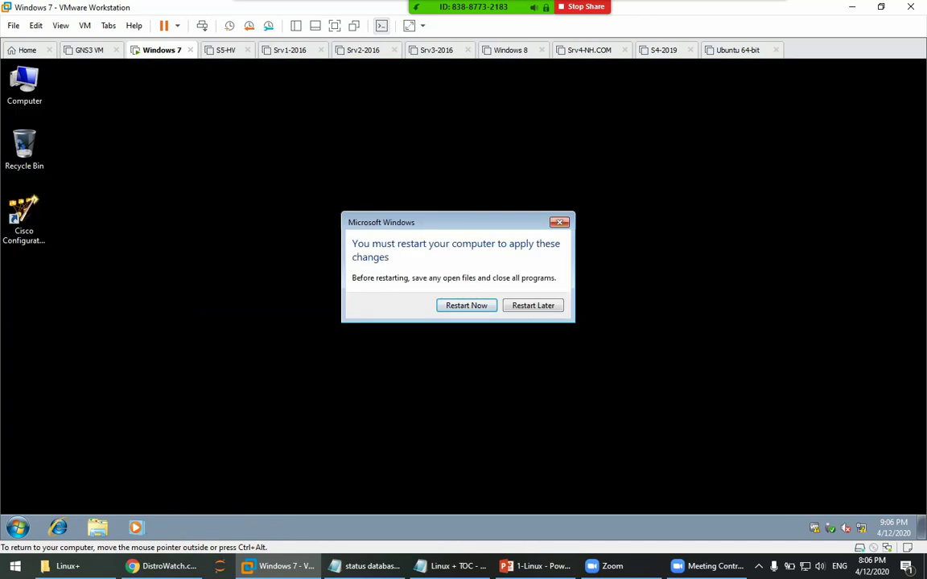
Step: Dismiss the restart prompt and shut down the Windows 7 guest
{"action": "key", "text": "Escape"}
{"action": "key", "text": "super"}
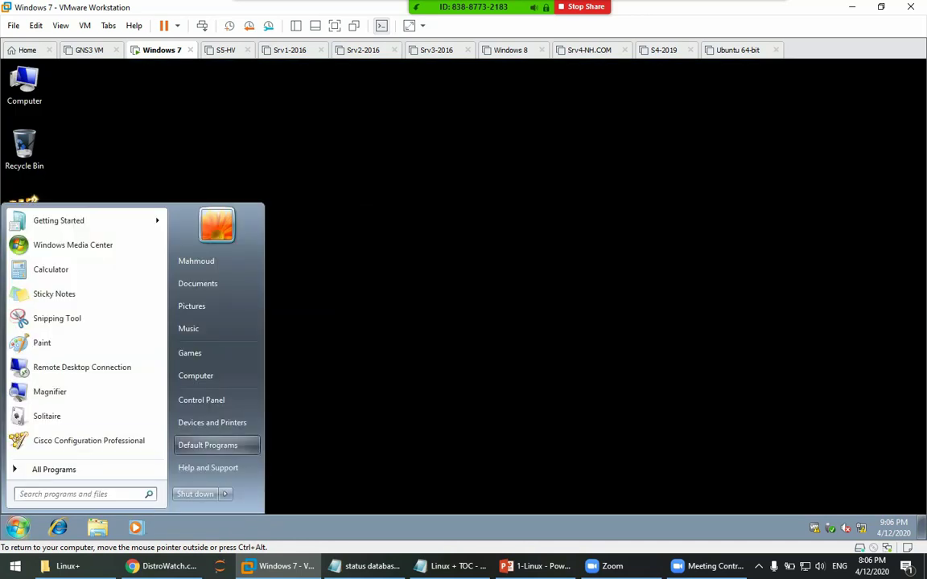
{"action": "key", "text": "Escape"}
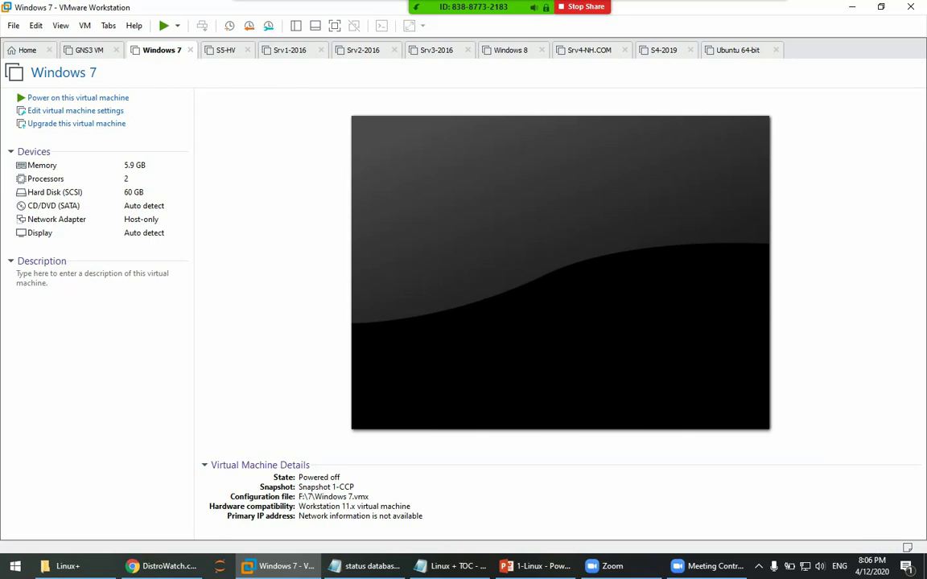
Step: Point the CD/DVD drive at the Ubuntu 18.04.1 desktop ISO and power on the VM
{"action": "left_click", "coordinate": [53, 205]}
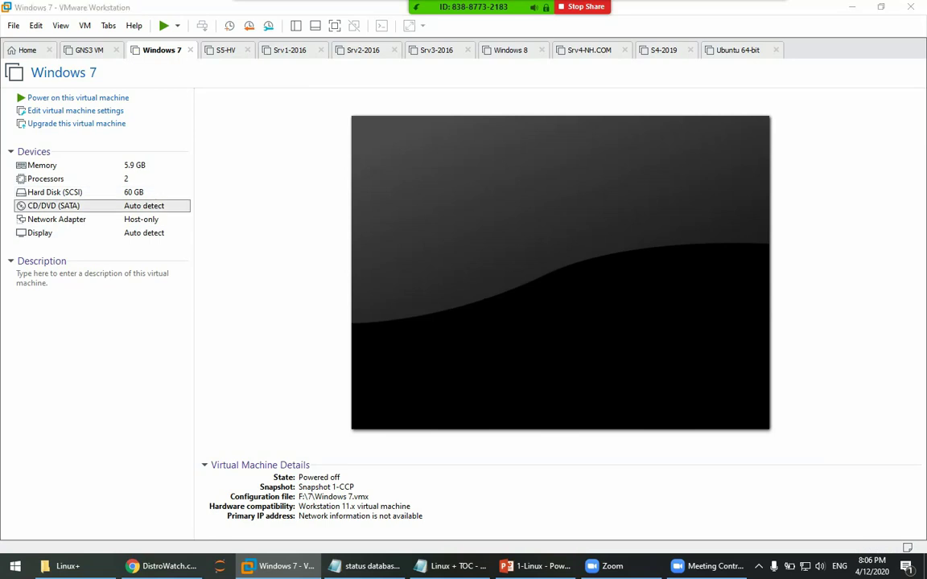
{"action": "double_click", "coordinate": [53, 205]}
{"action": "left_click", "coordinate": [461, 191]}
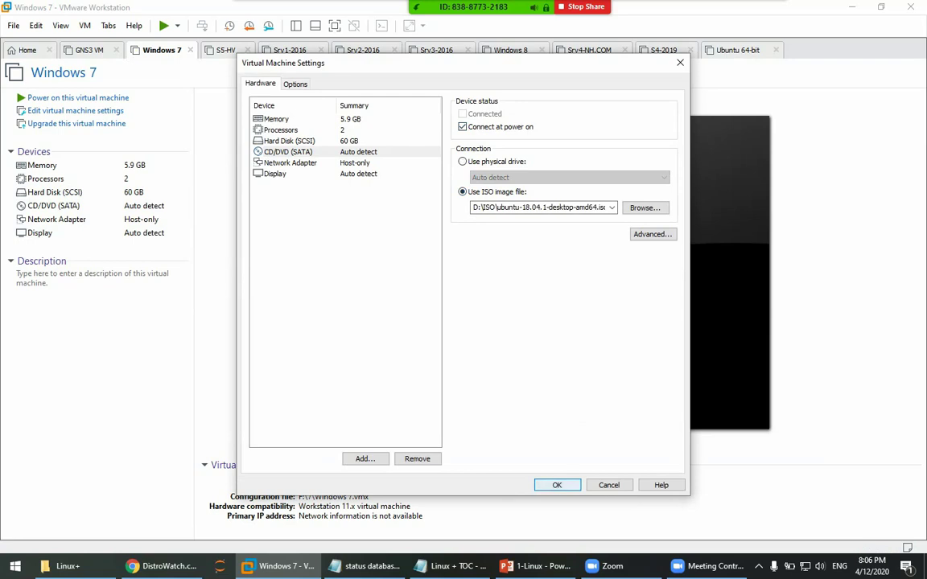
{"action": "key", "text": "Return"}
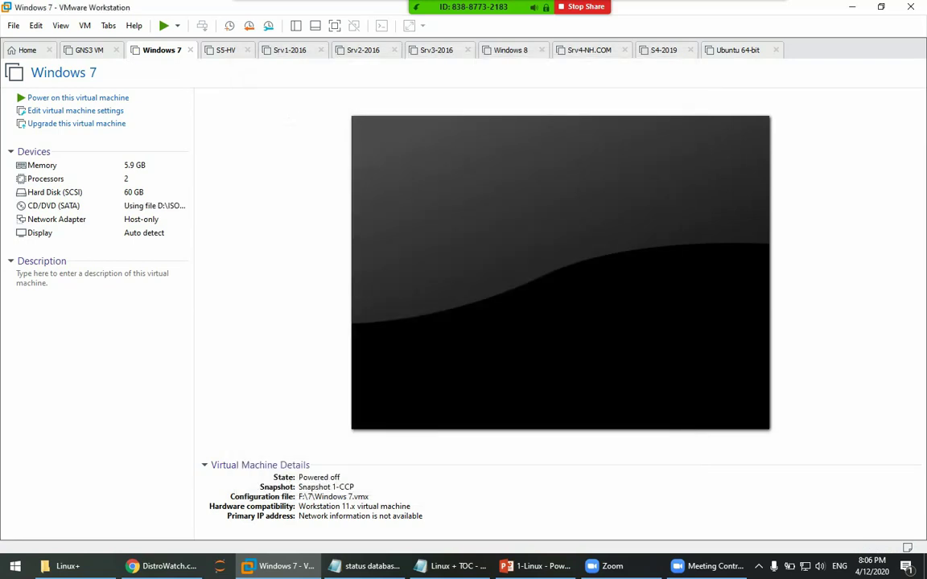
{"action": "left_click", "coordinate": [78, 97]}
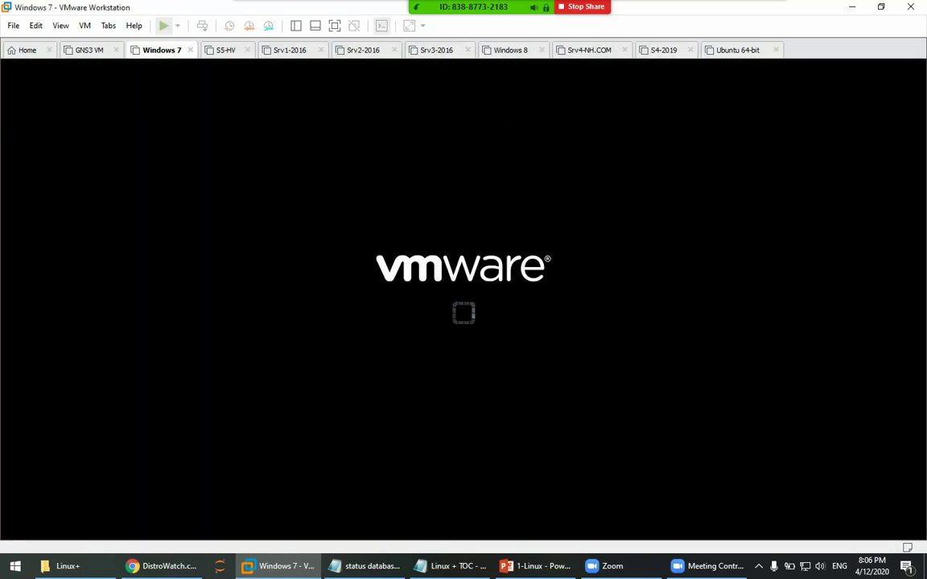
Step: Choose CD-ROM Drive from the BIOS boot menu to boot the Ubuntu disc
{"action": "key", "text": "Escape"}
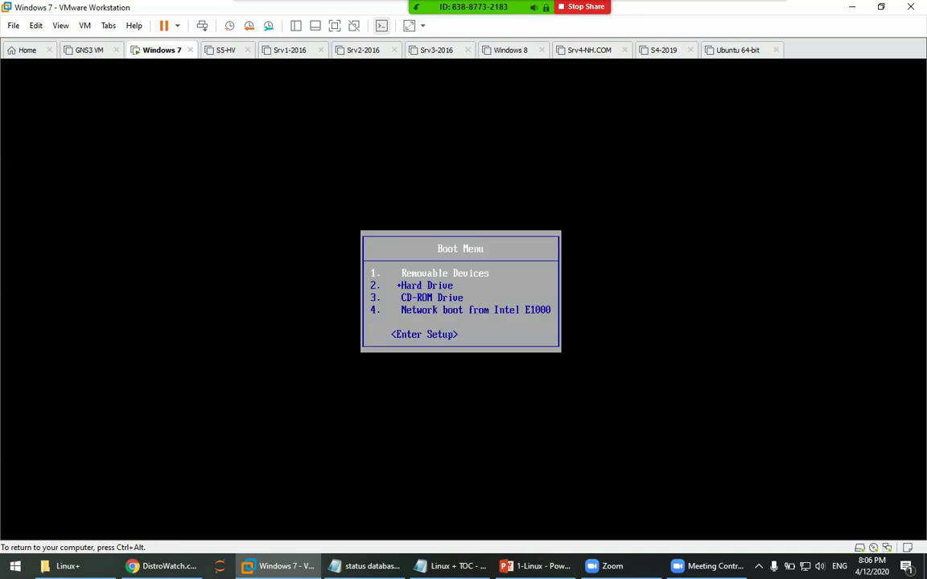
{"action": "key", "text": "Down"}
{"action": "key", "text": "Down"}
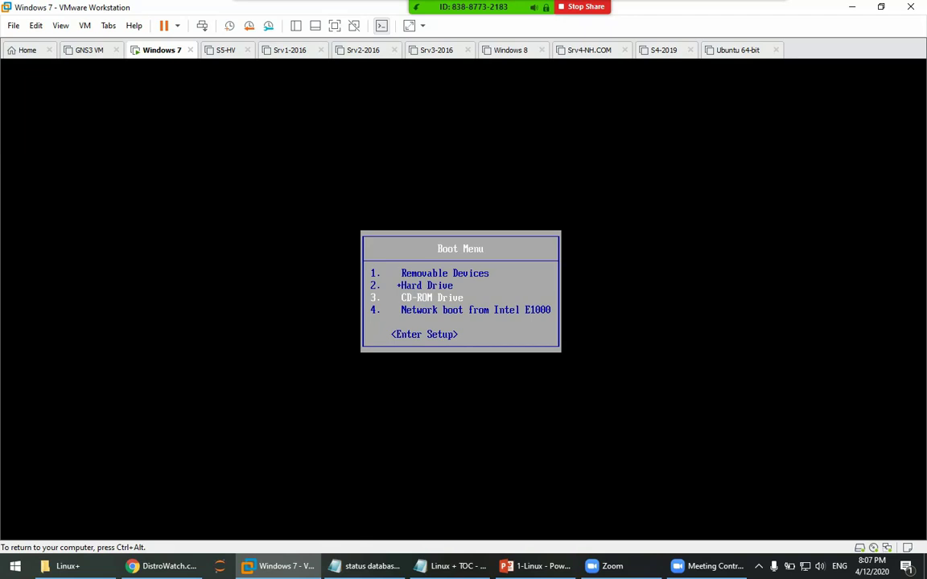
{"action": "key", "text": "Up"}
{"action": "key", "text": "Up"}
{"action": "key", "text": "Down"}
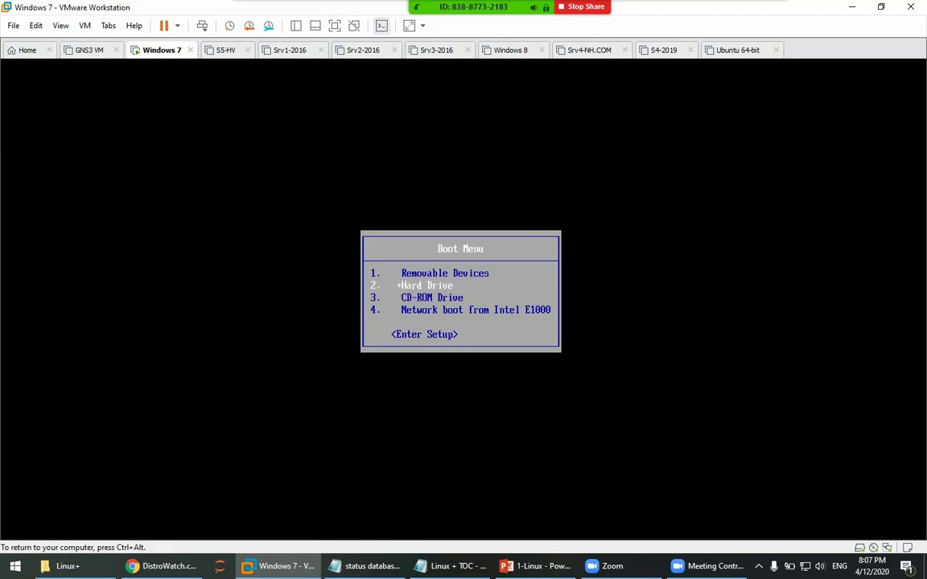
{"action": "key", "text": "Down"}
{"action": "key", "text": "Return"}
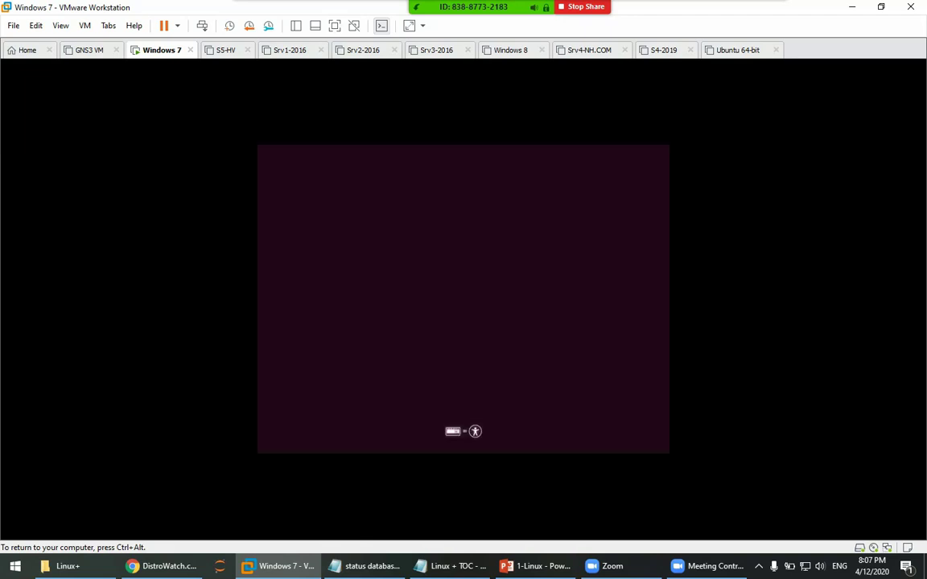
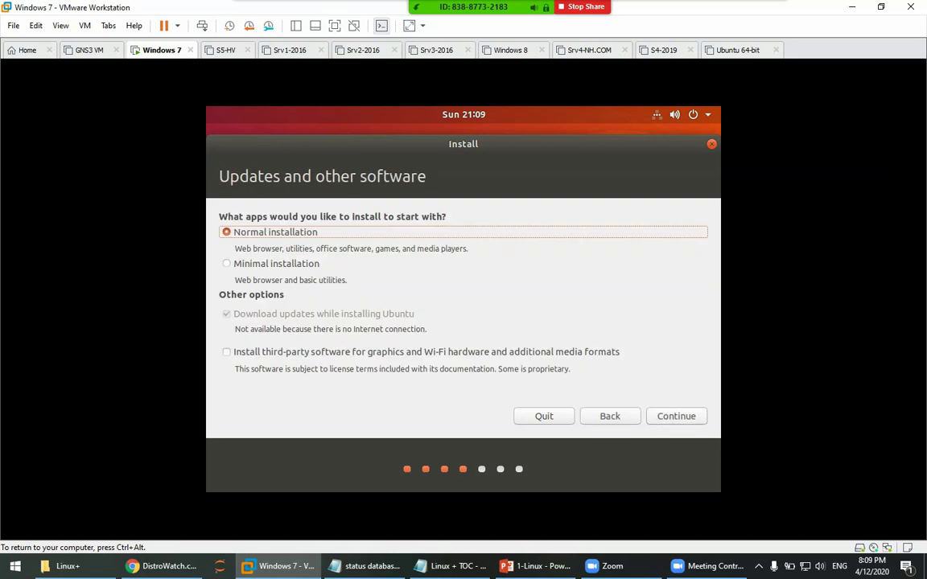
Step: Choose 'Something else' for manual partitioning and select the Windows 7 NTFS partition sda1
{"action": "key", "text": "Return"}
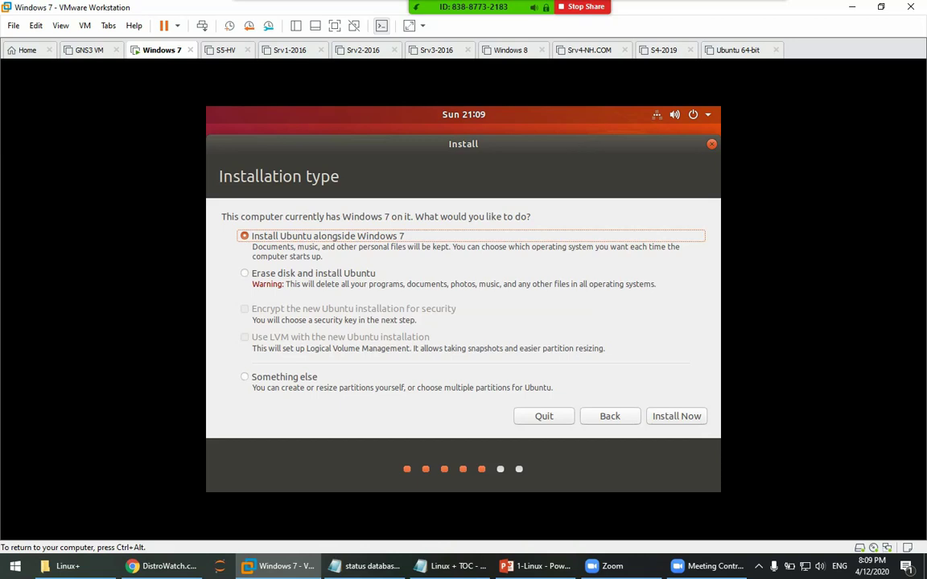
{"action": "left_click", "coordinate": [245, 376]}
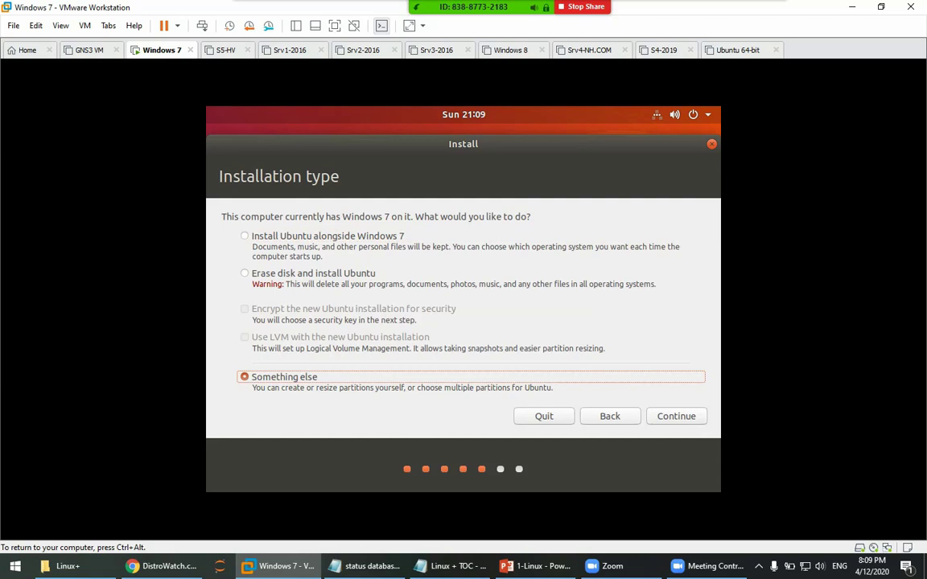
{"action": "key", "text": "Return"}
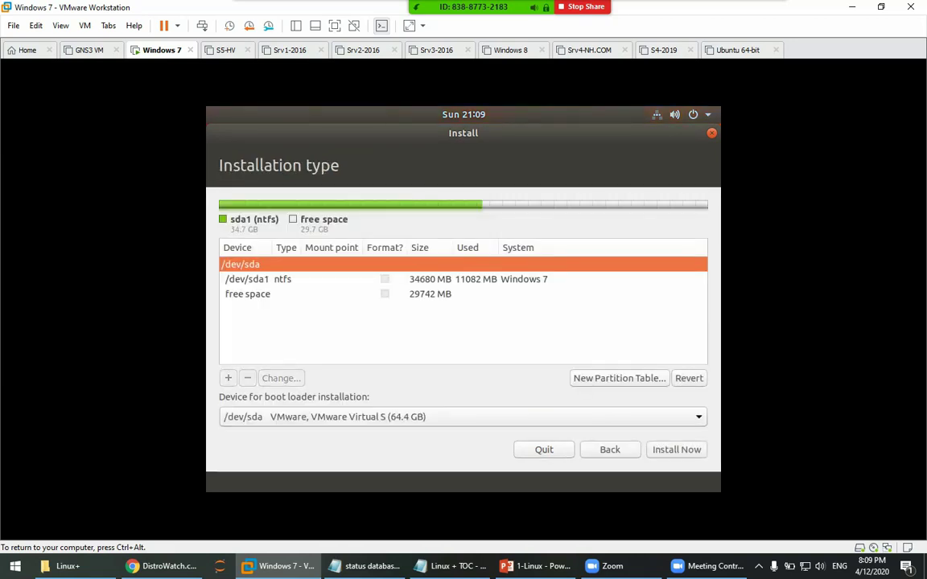
{"action": "left_click", "coordinate": [258, 279]}
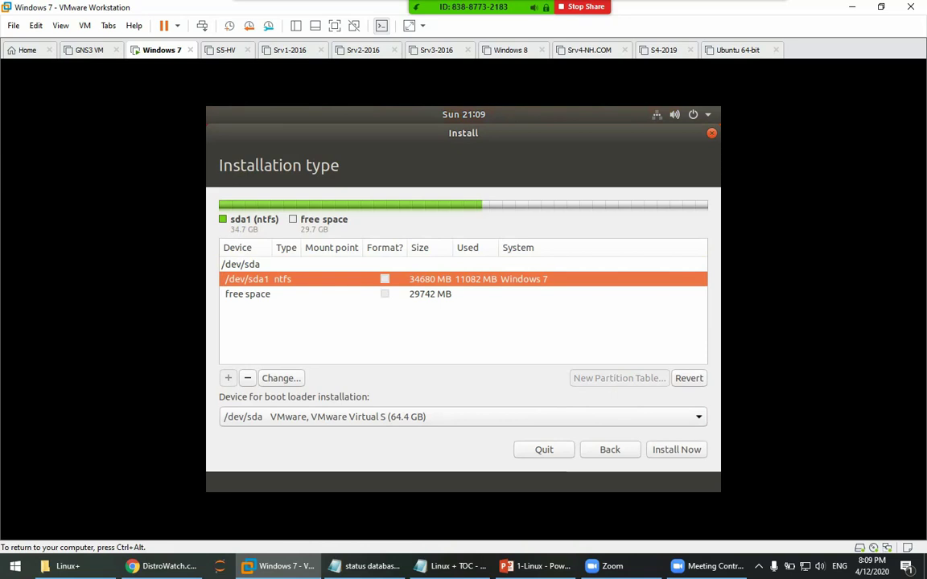
Step: Create a 25000 MB primary ext4 partition mounted at / from the free space
{"action": "left_click", "coordinate": [248, 294]}
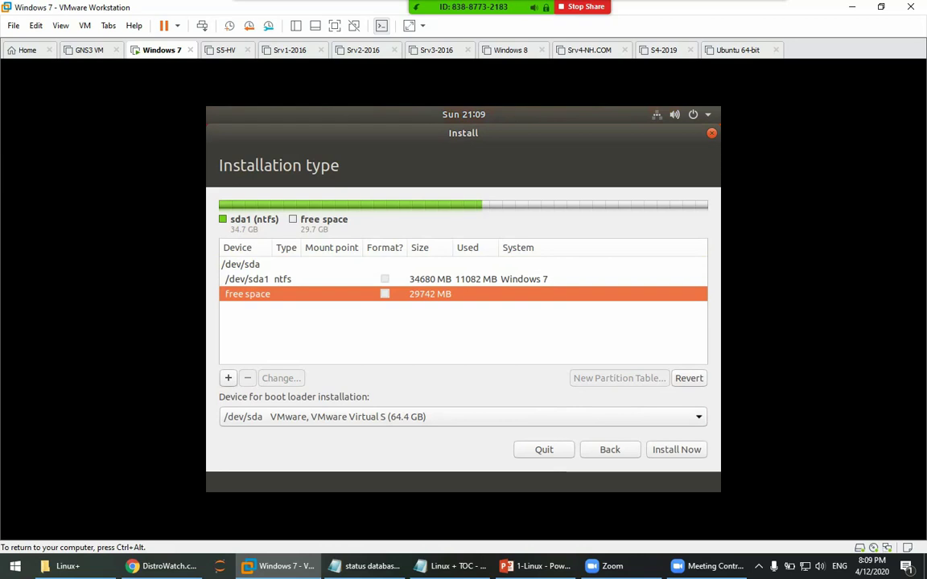
{"action": "left_click", "coordinate": [228, 378]}
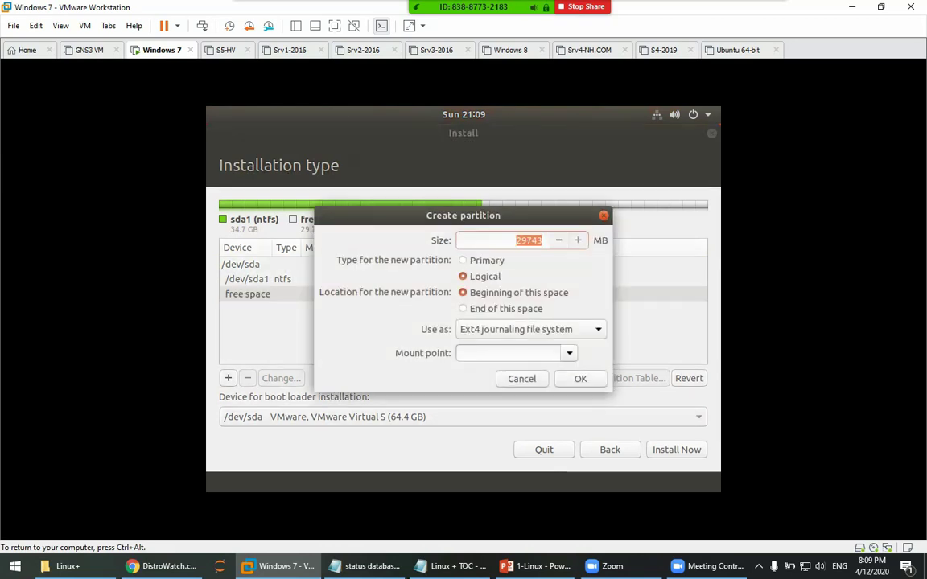
{"action": "key", "text": "Down"}
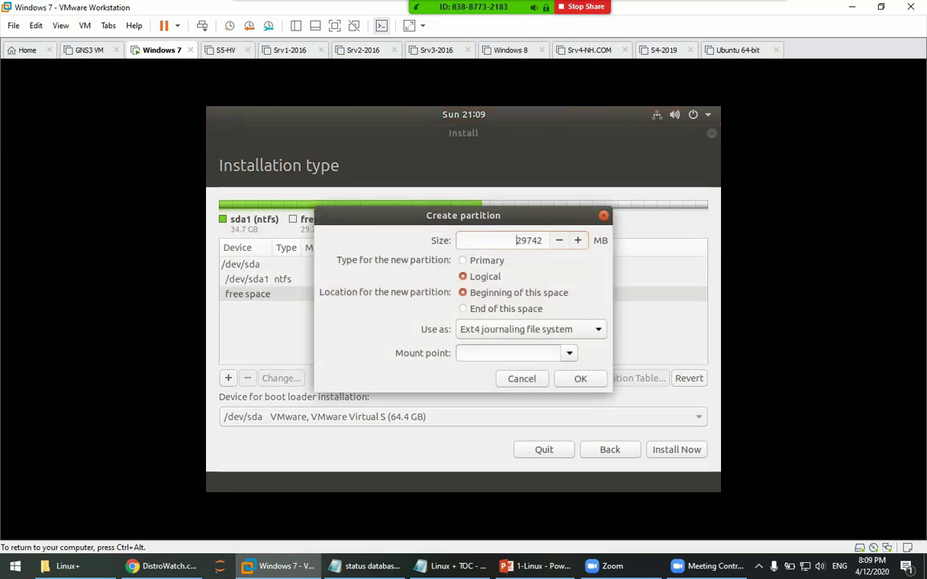
{"action": "key", "text": "shift+End"}
{"action": "key", "text": "BackSpace"}
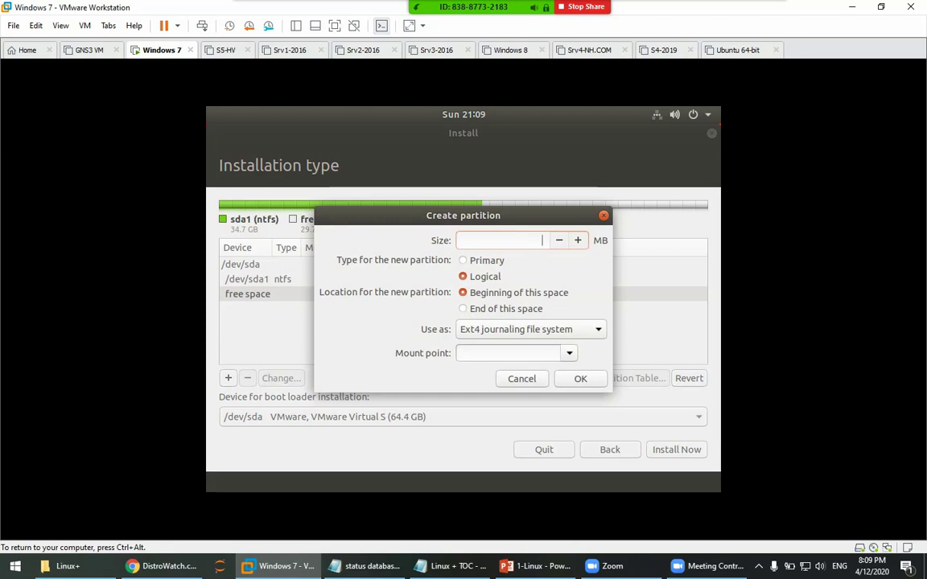
{"action": "type", "text": "25000"}
{"action": "key", "text": "Tab"}
{"action": "key", "text": "Up"}
{"action": "key", "text": "Tab"}
{"action": "key", "text": "Tab"}
{"action": "type", "text": "/"}
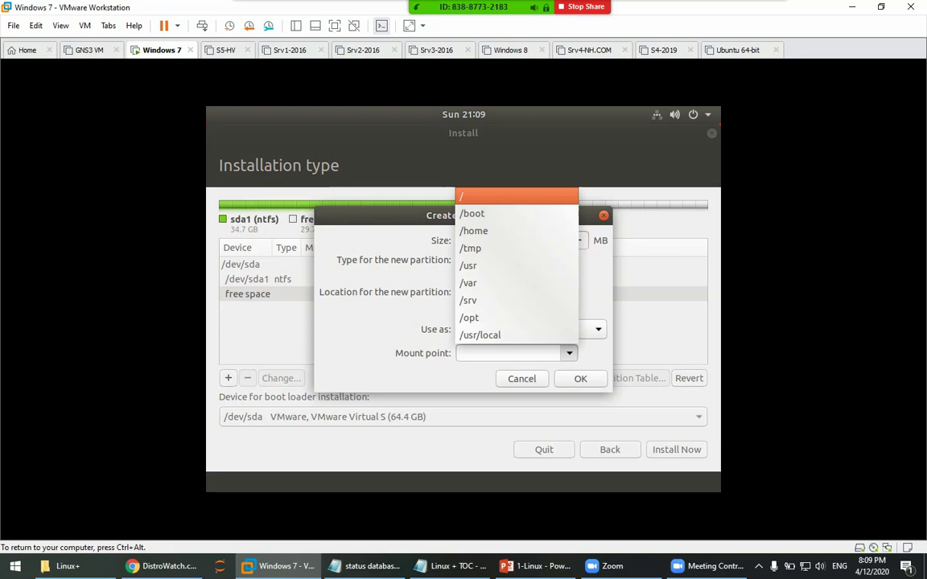
{"action": "key", "text": "Escape"}
{"action": "key", "text": "Return"}
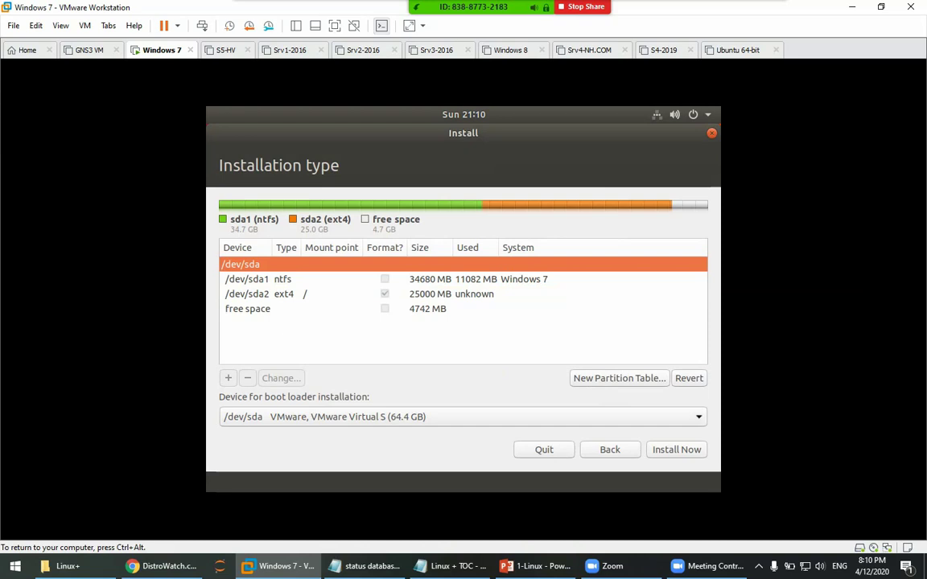
{"action": "left_click", "coordinate": [248, 308]}
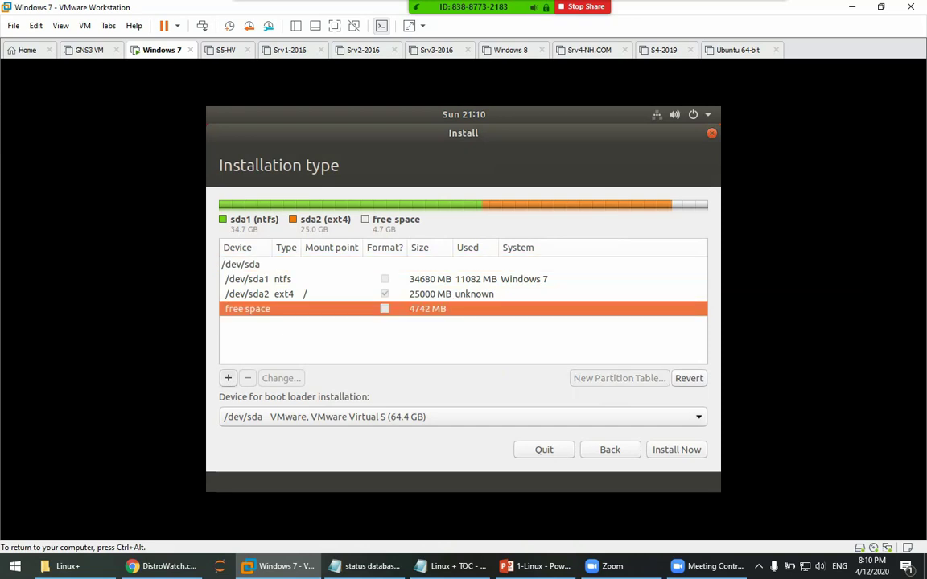
Step: Turn the remaining free space into a swap area partition and choose Install Now
{"action": "left_click", "coordinate": [228, 377]}
{"action": "left_click", "coordinate": [530, 329]}
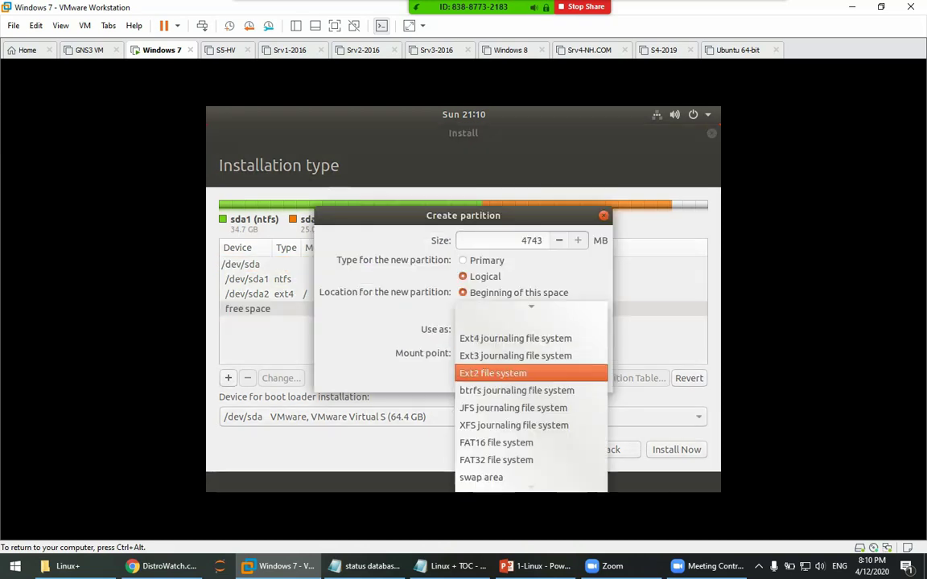
{"action": "left_click", "coordinate": [515, 474]}
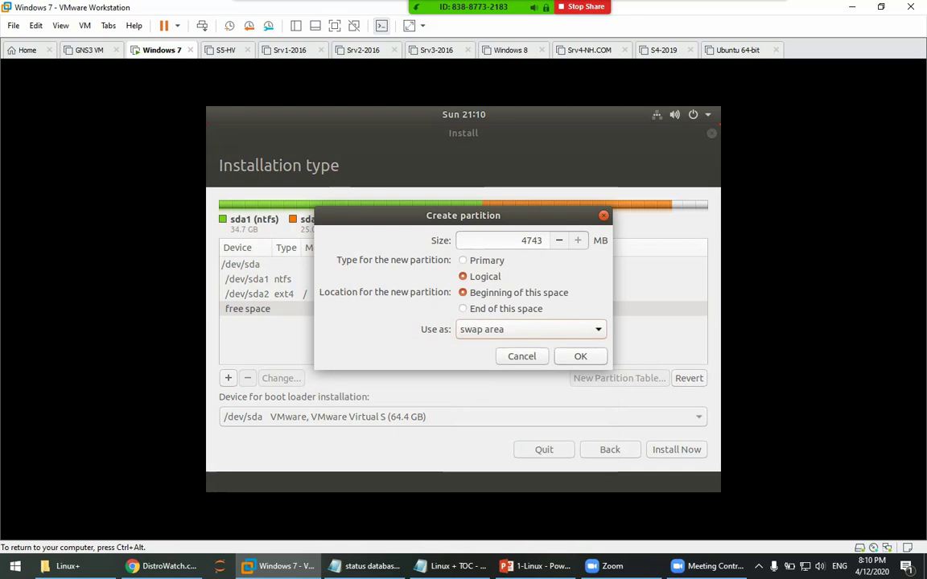
{"action": "key", "text": "Return"}
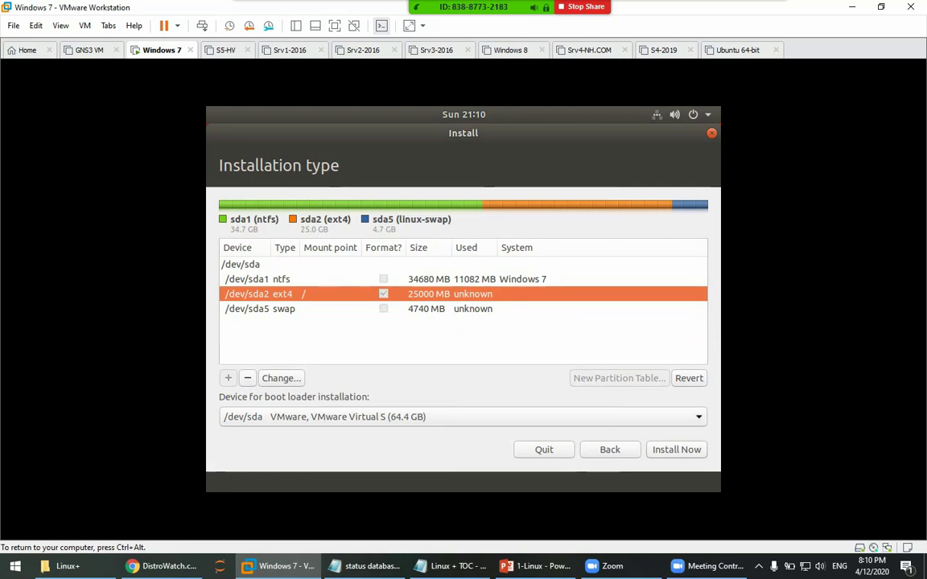
{"action": "key", "text": "Return"}
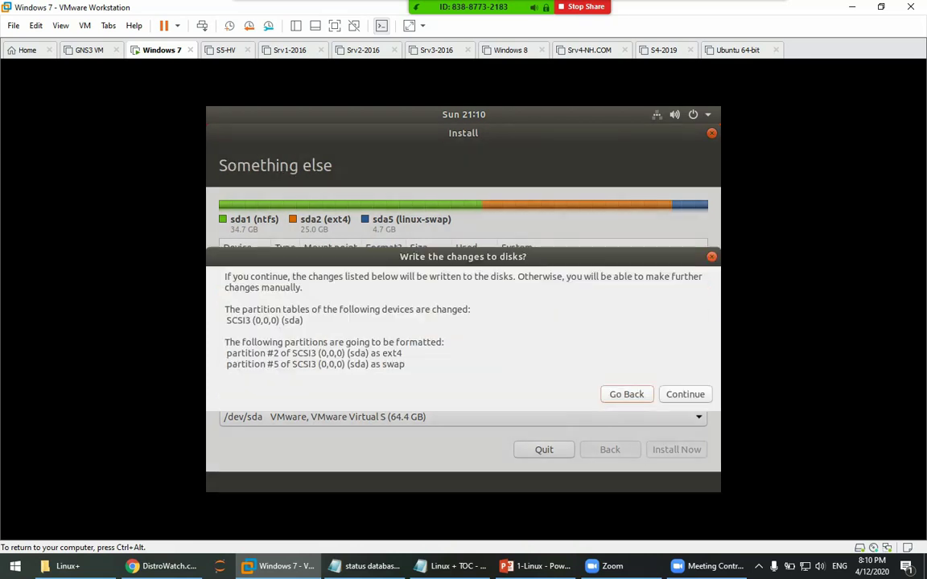
Step: Confirm the disk changes, keep the New York time zone, and enter name and matching password
{"action": "key", "text": "Escape"}
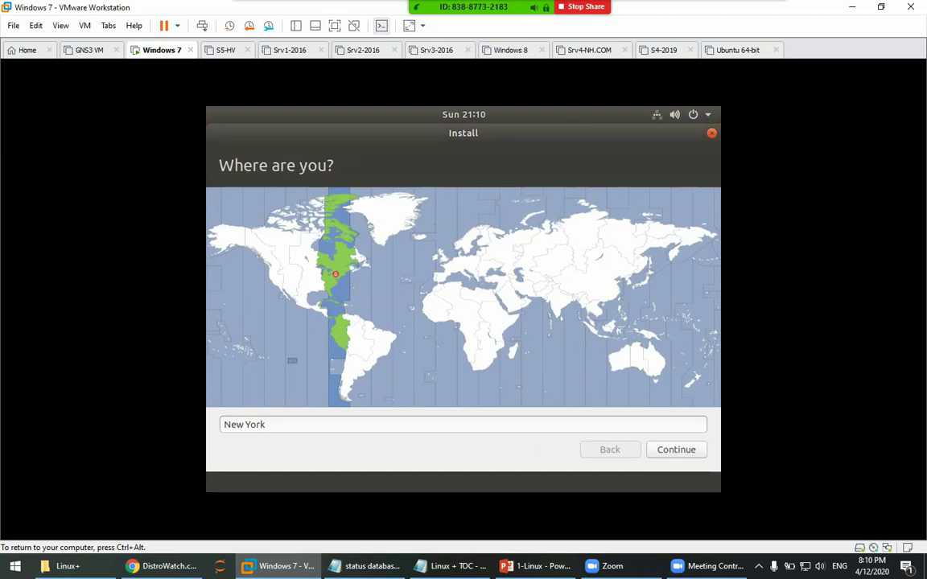
{"action": "key", "text": "Return"}
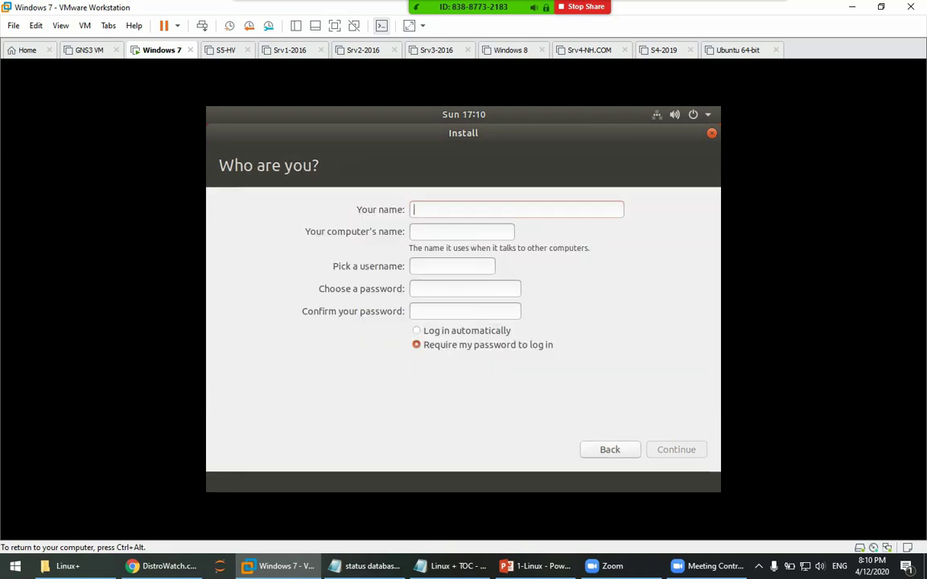
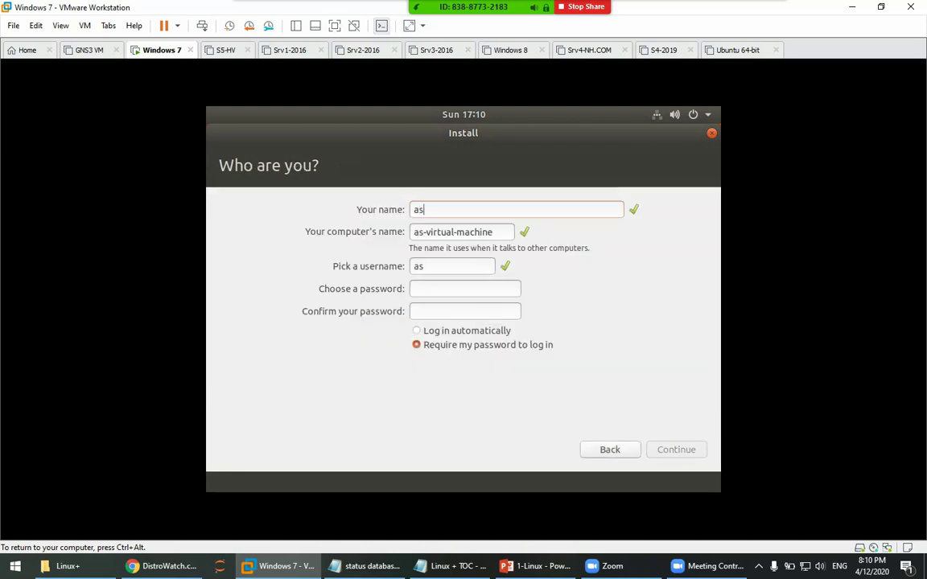
{"action": "left_click", "coordinate": [465, 288]}
{"action": "left_click", "coordinate": [465, 311]}
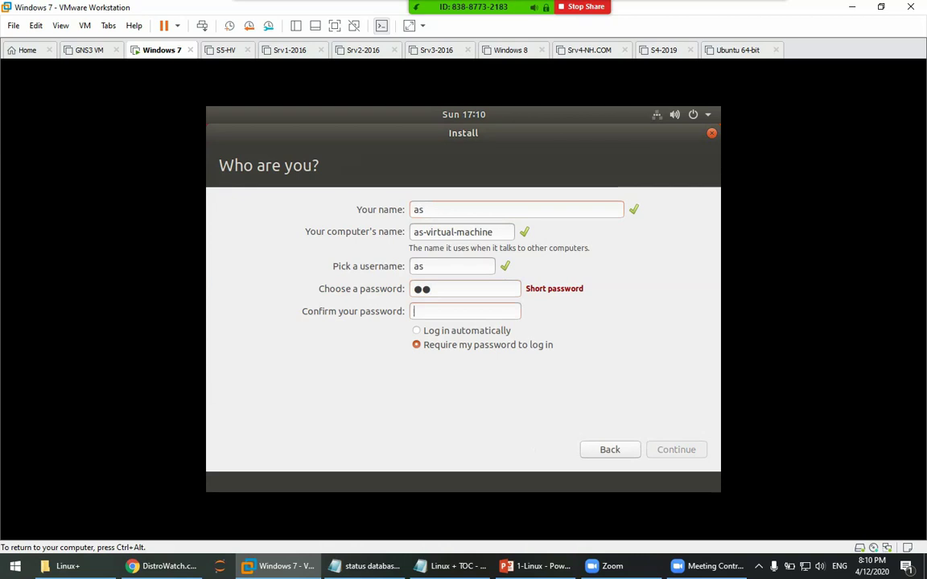
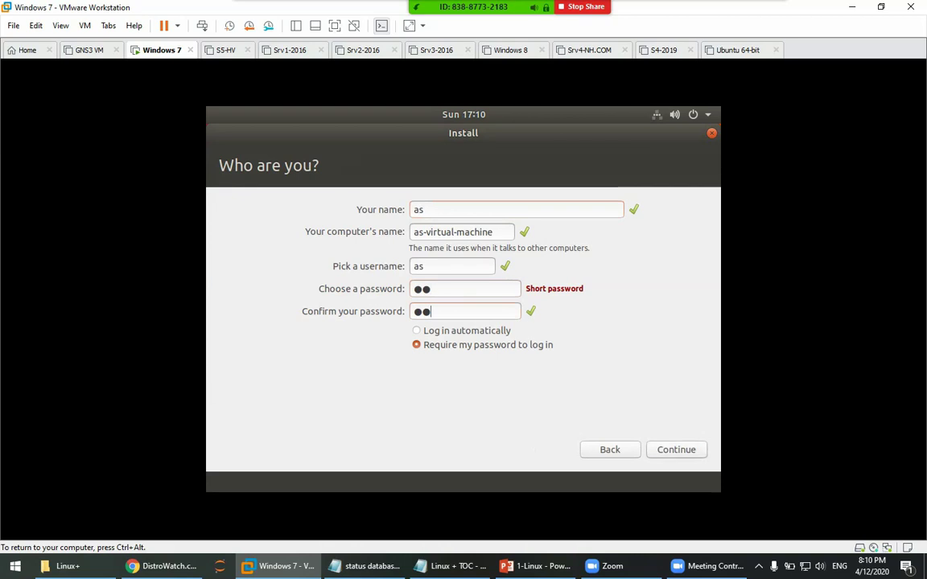
{"action": "key", "text": "Return"}
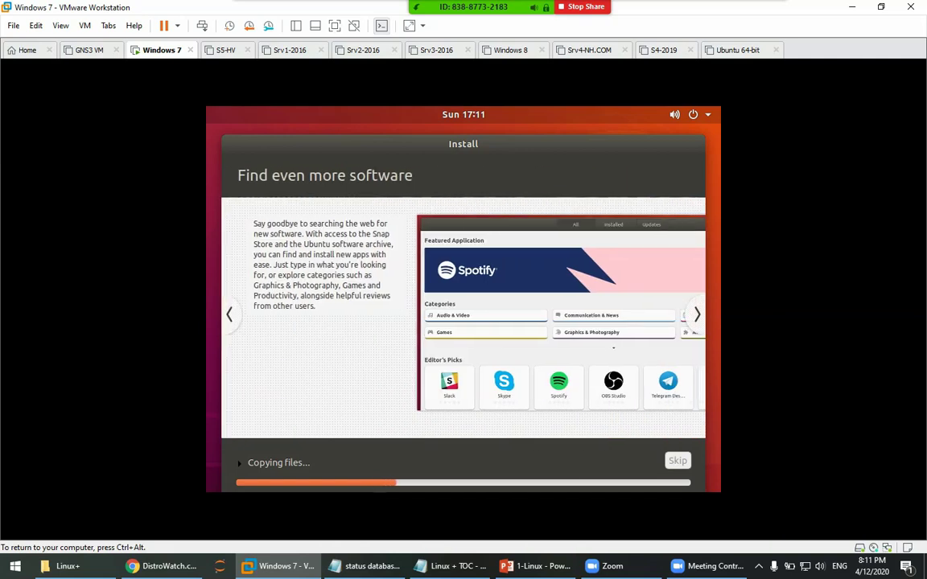
Step: Switch from the virtual machine to the 1-Linux PowerPoint presentation
{"action": "key", "text": "ctrl+alt"}
{"action": "key", "text": "alt+Tab"}
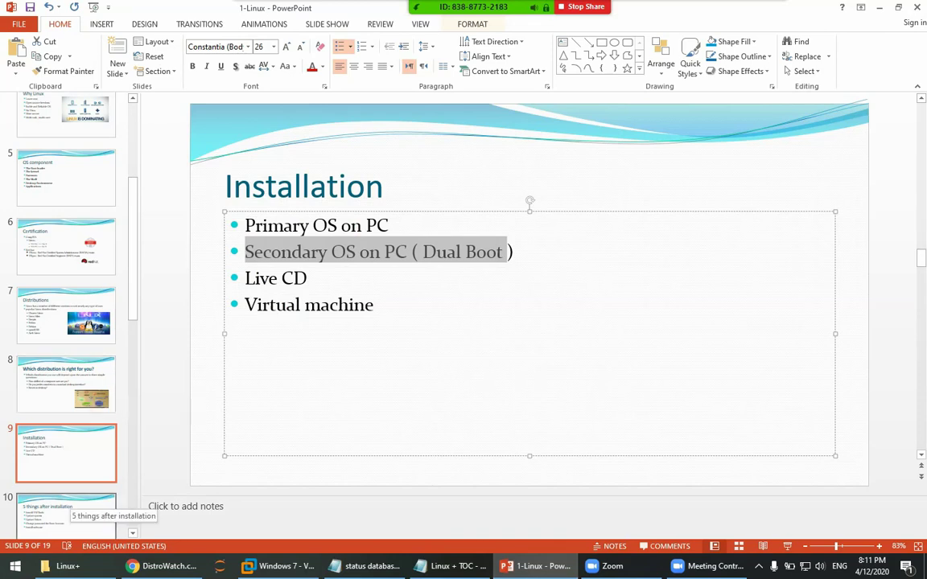
Step: Show slide 10, '5 things after installation', then return to the VMware window
{"action": "left_click", "coordinate": [80, 505]}
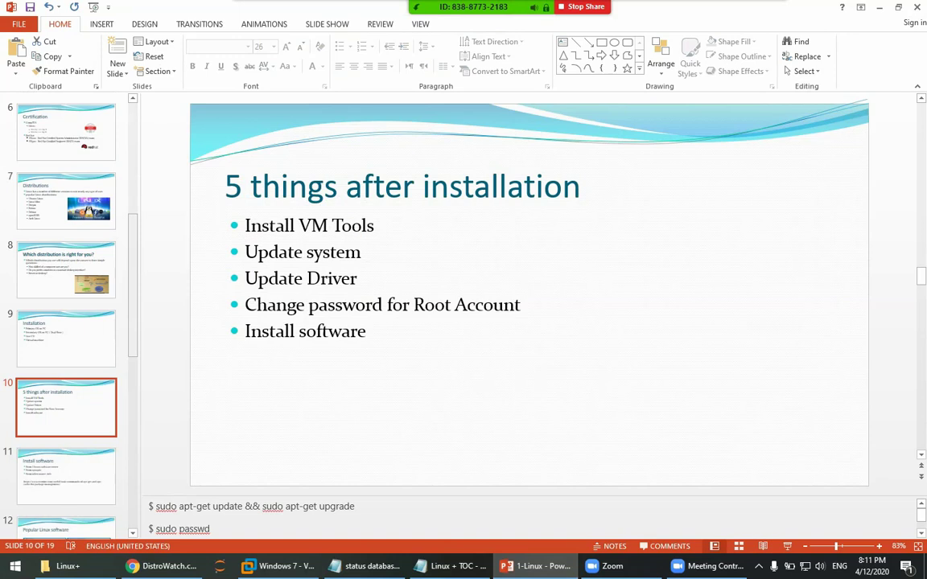
{"action": "key", "text": "alt+Tab"}
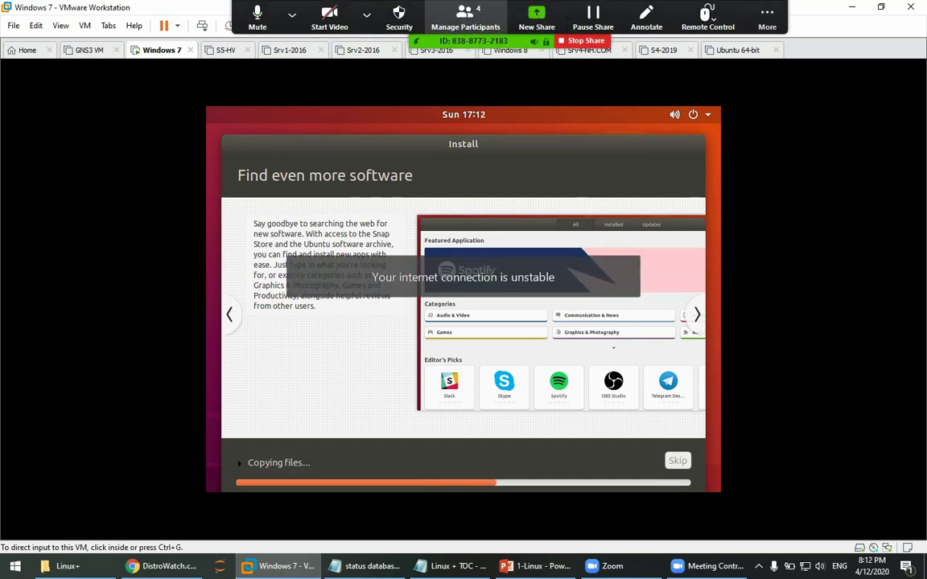
{"action": "left_click", "coordinate": [464, 18]}
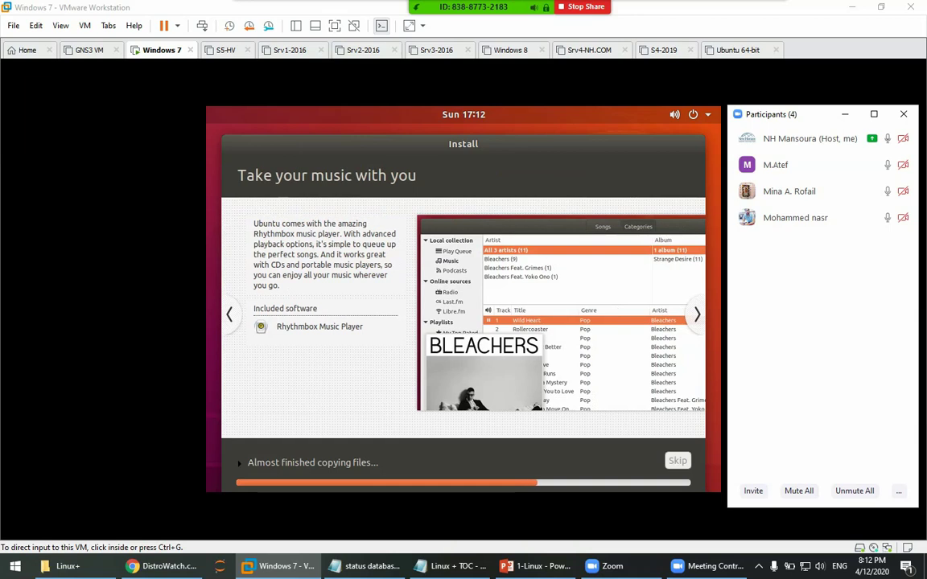
{"action": "left_click", "coordinate": [902, 114]}
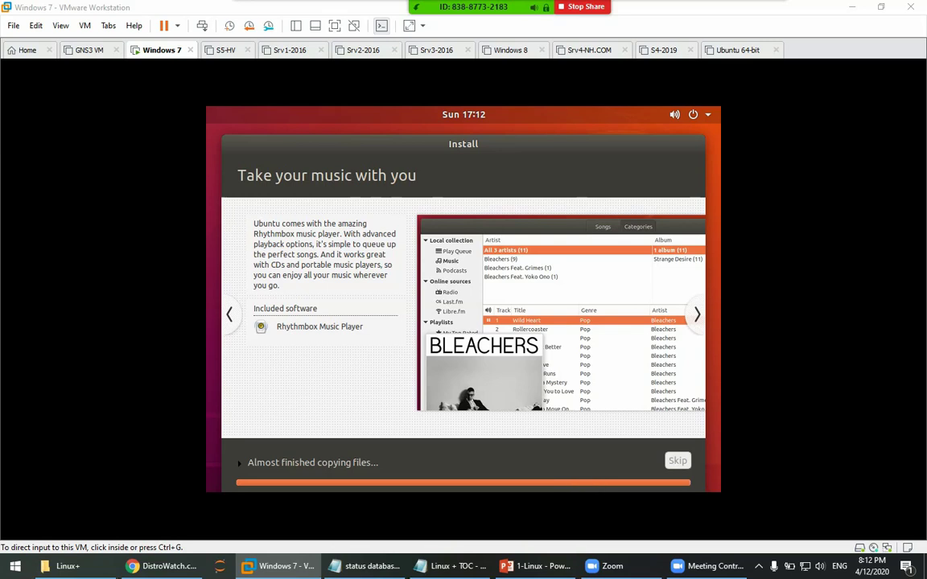
{"action": "left_click", "coordinate": [757, 566]}
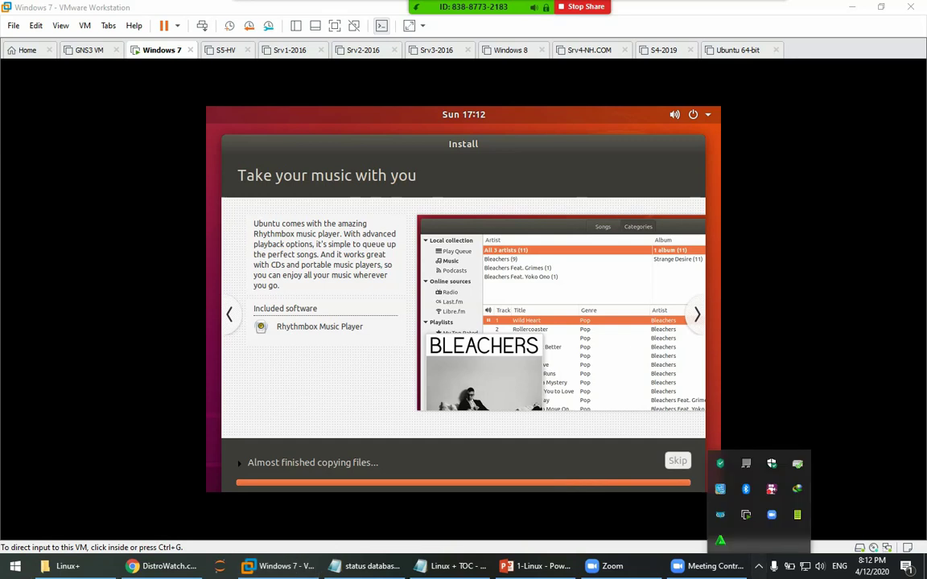
{"action": "left_click", "coordinate": [770, 489]}
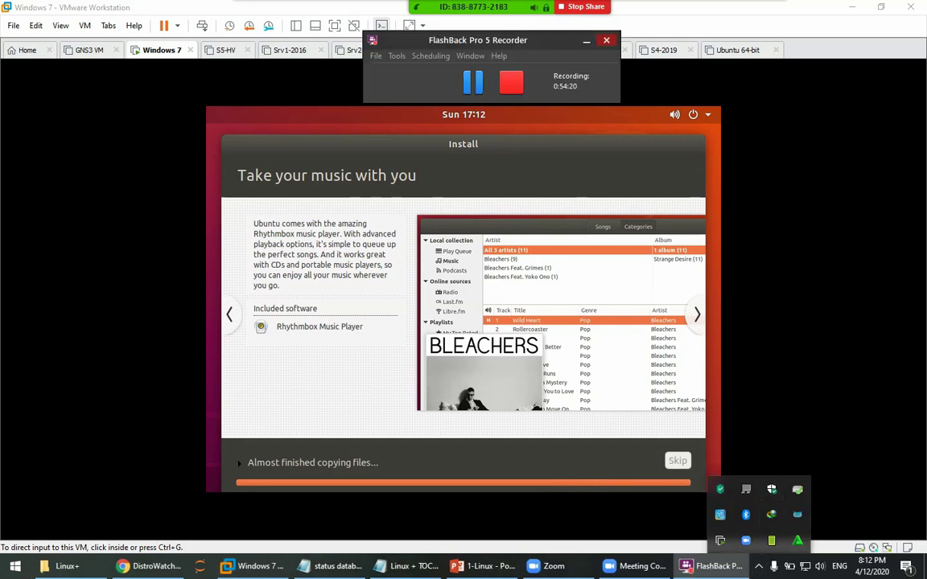
{"action": "left_click", "coordinate": [586, 41]}
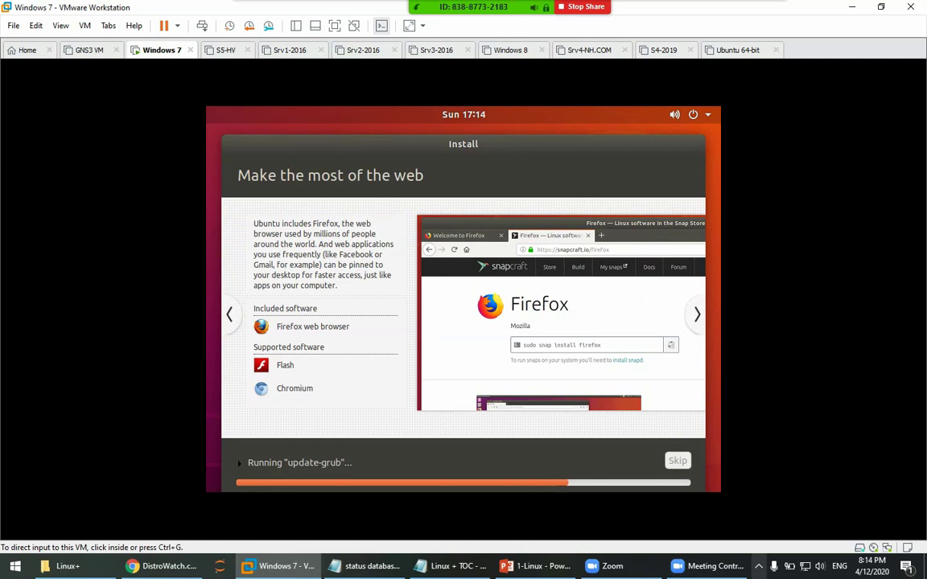
Step: Show the hidden tray icons and dismiss a tray app's menu while installation finishes
{"action": "left_click", "coordinate": [758, 566]}
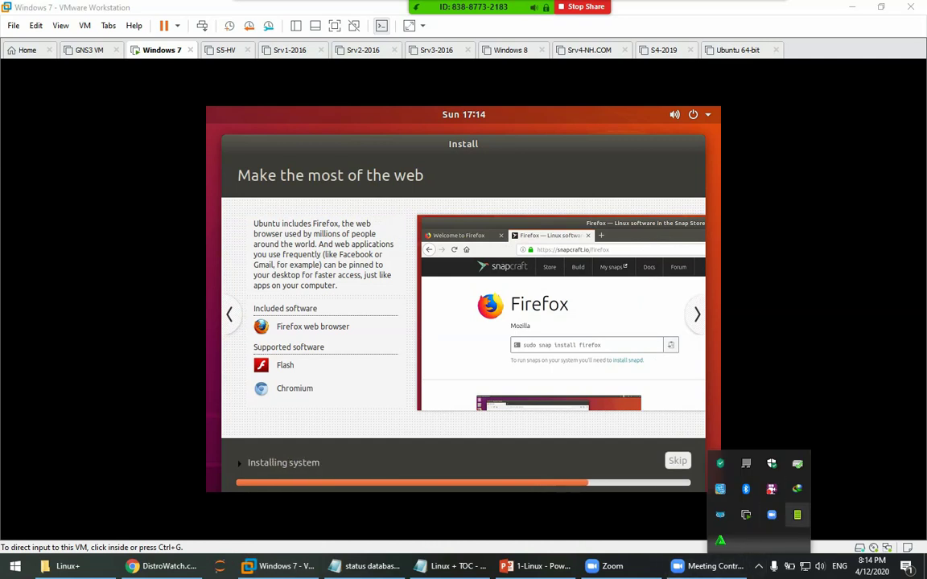
{"action": "right_click", "coordinate": [796, 514]}
{"action": "left_click", "coordinate": [826, 502]}
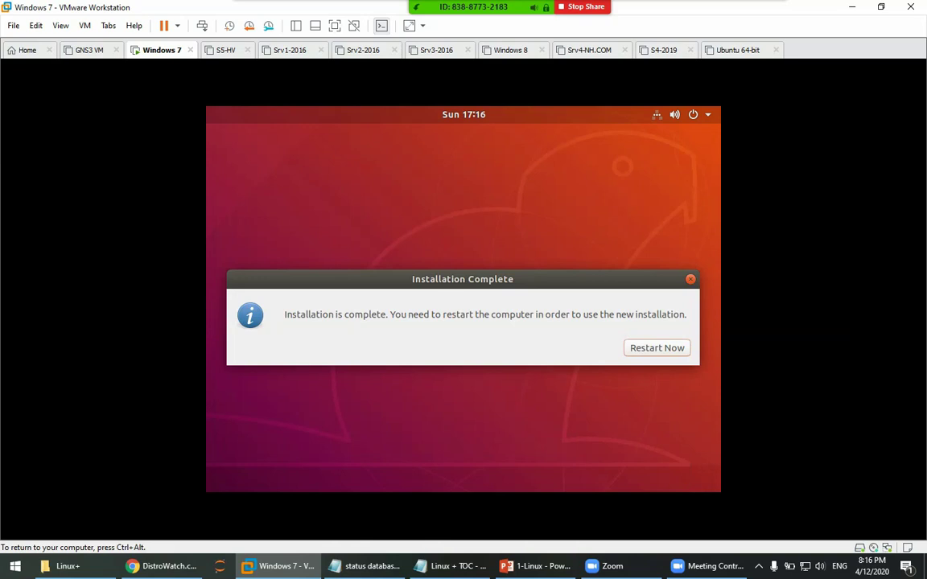
Step: Choose Restart Now and confirm the installation medium is removed to reboot the VM
{"action": "key", "text": "Return"}
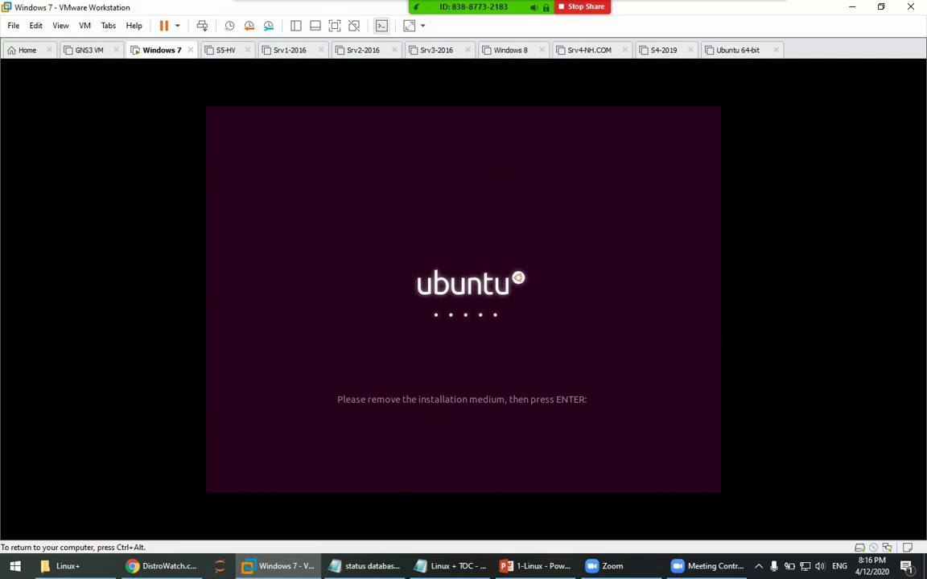
{"action": "key", "text": "Return"}
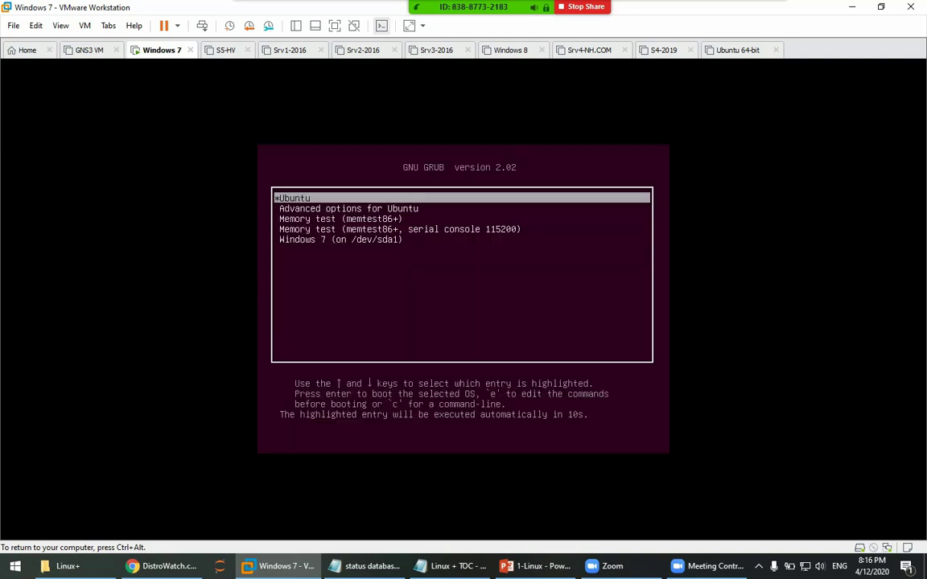
Step: Select Windows 7 in the GRUB boot menu and boot into it
{"action": "key", "text": "Down"}
{"action": "key", "text": "Down"}
{"action": "key", "text": "Down"}
{"action": "key", "text": "Down"}
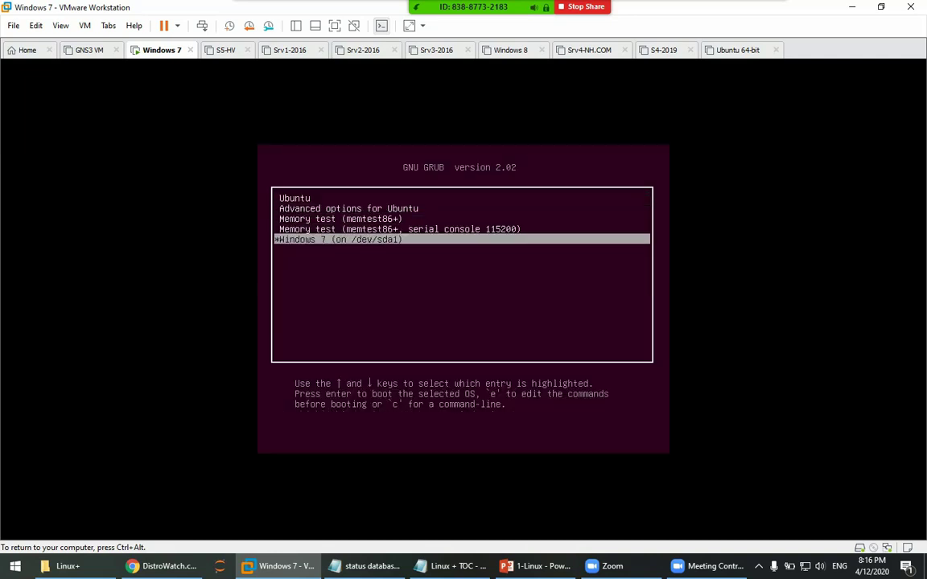
{"action": "key", "text": "Up"}
{"action": "key", "text": "Up"}
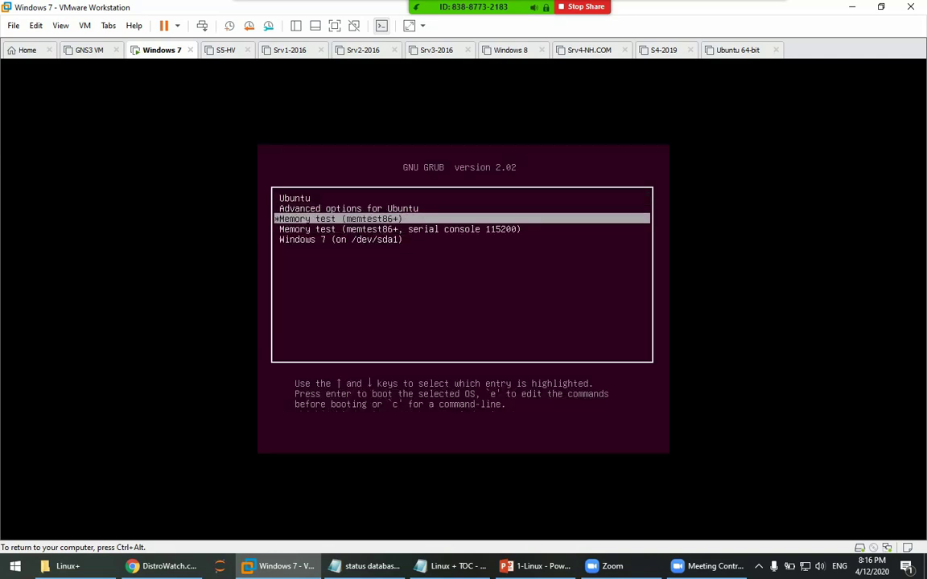
{"action": "key", "text": "Up"}
{"action": "key", "text": "Up"}
{"action": "key", "text": "Down"}
{"action": "key", "text": "Down"}
{"action": "key", "text": "Down"}
{"action": "key", "text": "Down"}
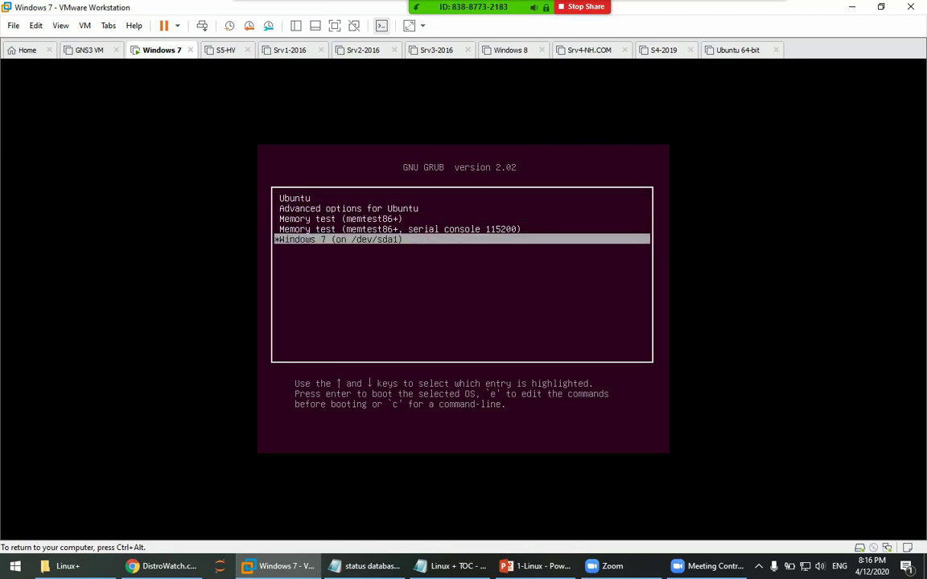
{"action": "key", "text": "Up"}
{"action": "key", "text": "Up"}
{"action": "key", "text": "Up"}
{"action": "key", "text": "Up"}
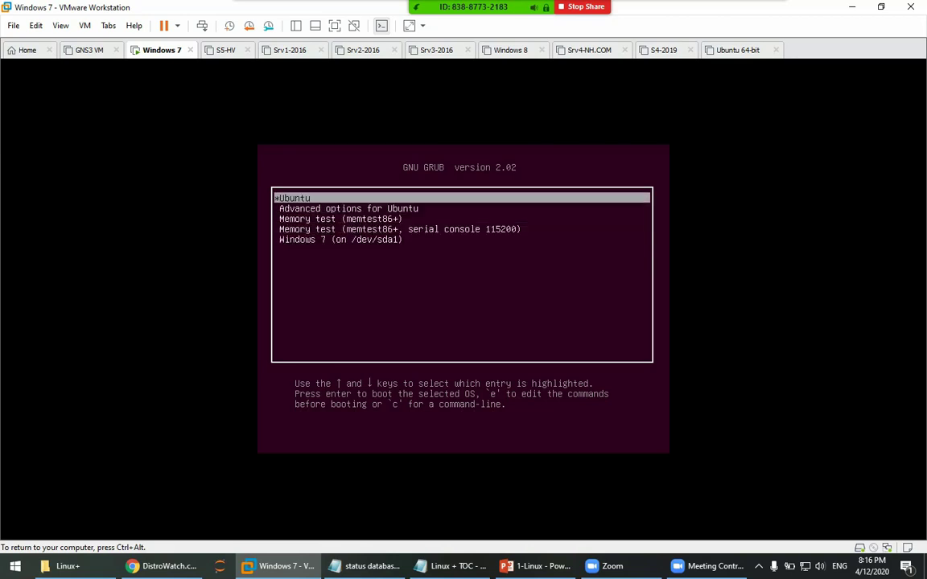
{"action": "key", "text": "Down"}
{"action": "key", "text": "Down"}
{"action": "key", "text": "Down"}
{"action": "key", "text": "Down"}
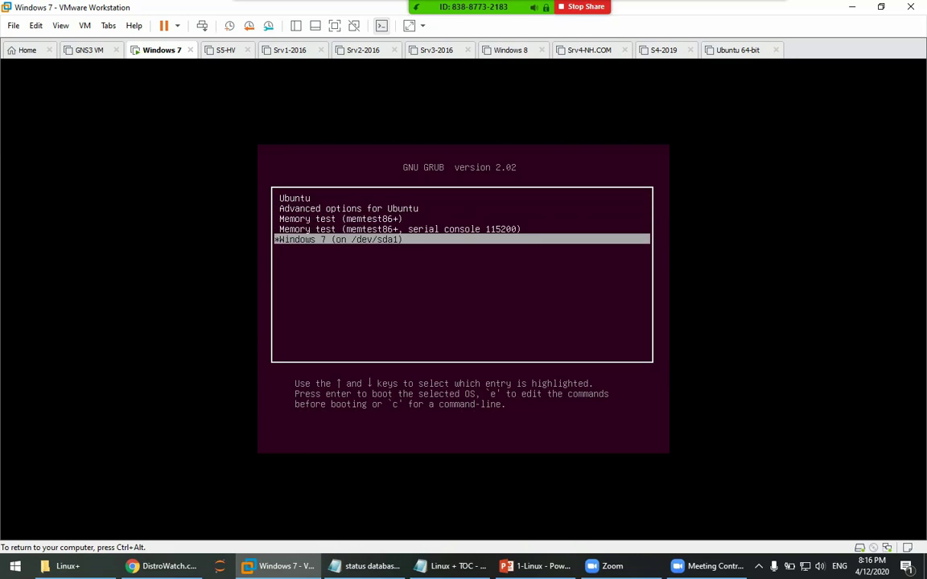
{"action": "key", "text": "Return"}
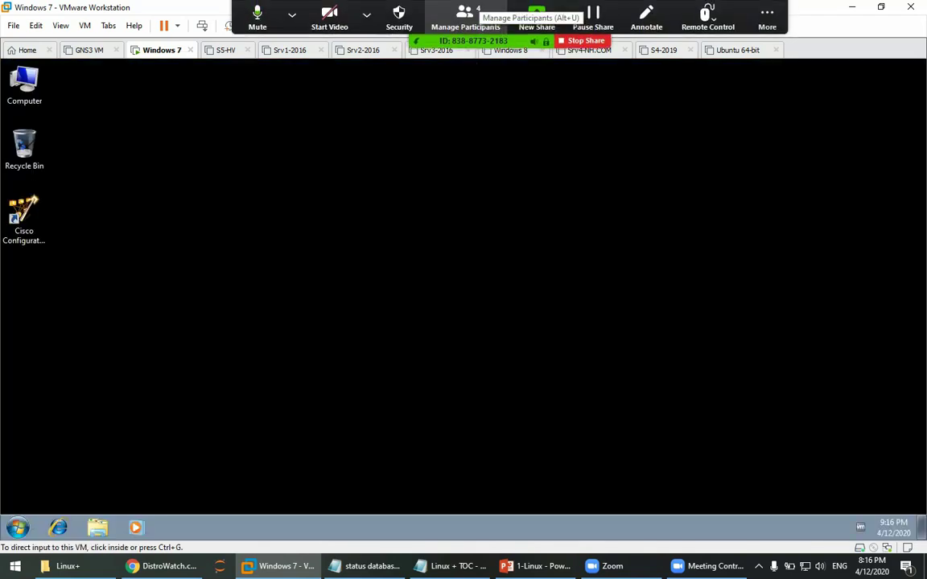
Step: Bring the PowerPoint deck to the front and open slide 9, Installation
{"action": "left_click", "coordinate": [465, 13]}
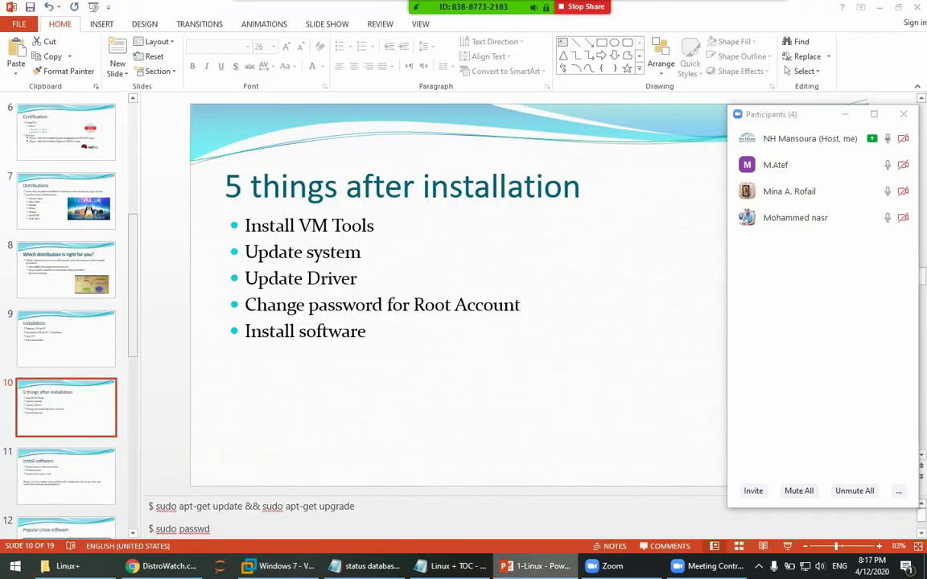
{"action": "left_click", "coordinate": [535, 566]}
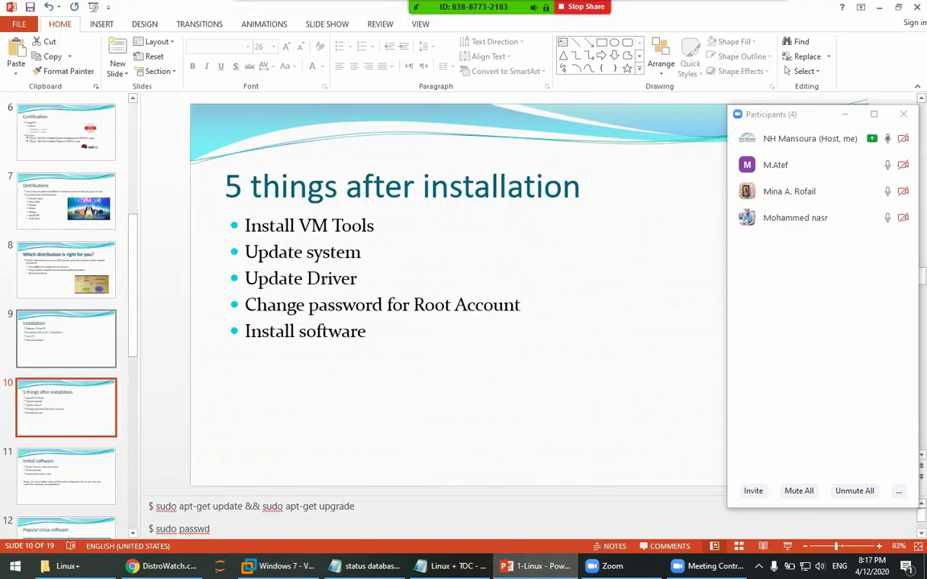
{"action": "left_click", "coordinate": [66, 338]}
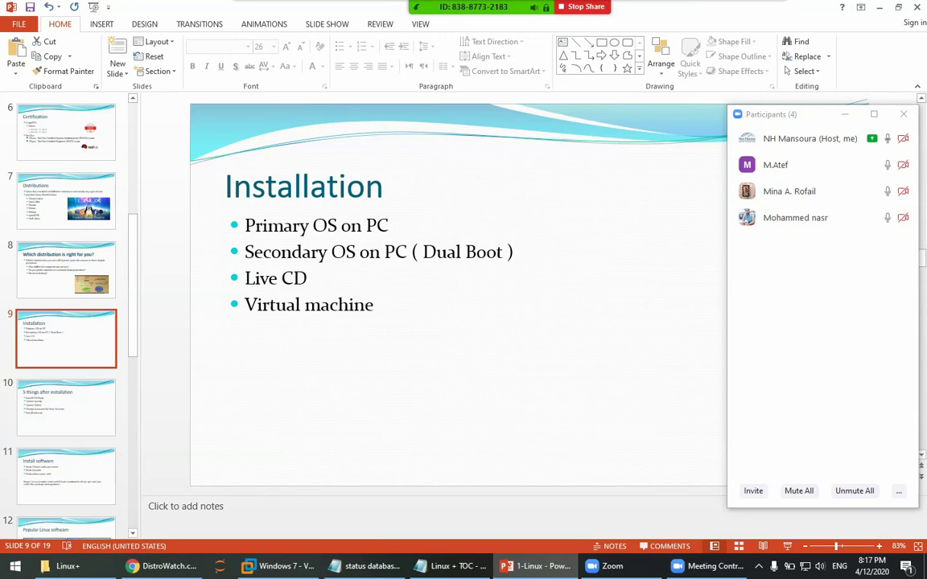